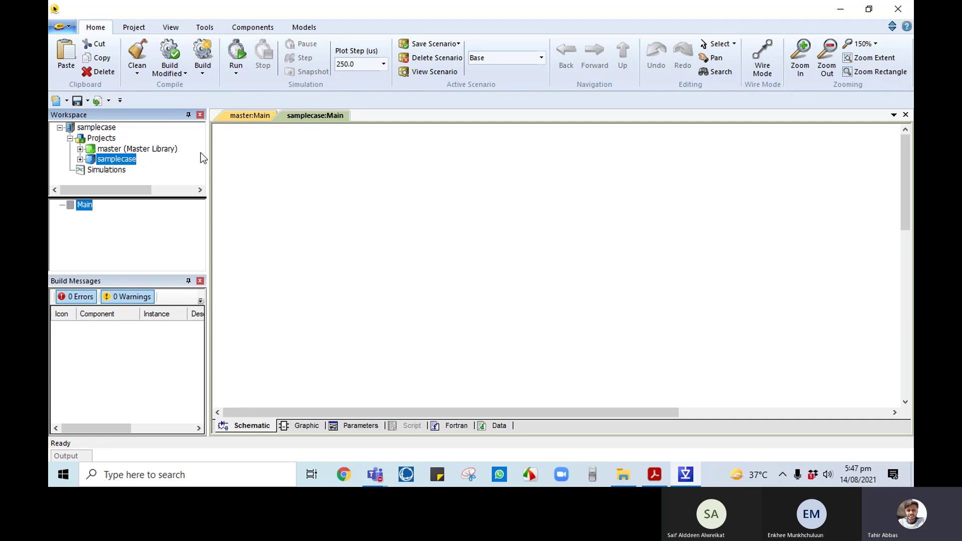
- Examine the new project's name, type and storage folder settings, and leave without creating a project
left_click(69, 25)
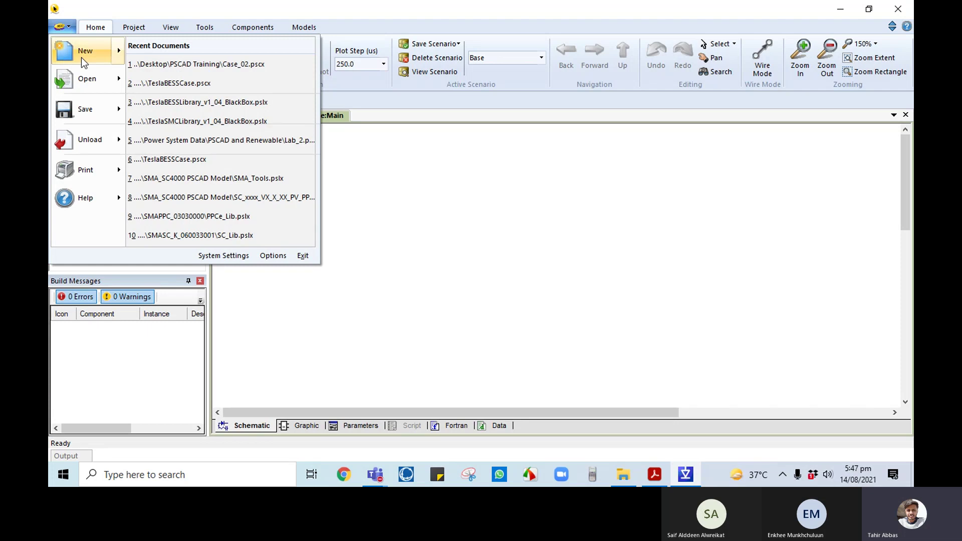
mouse_move(81, 57)
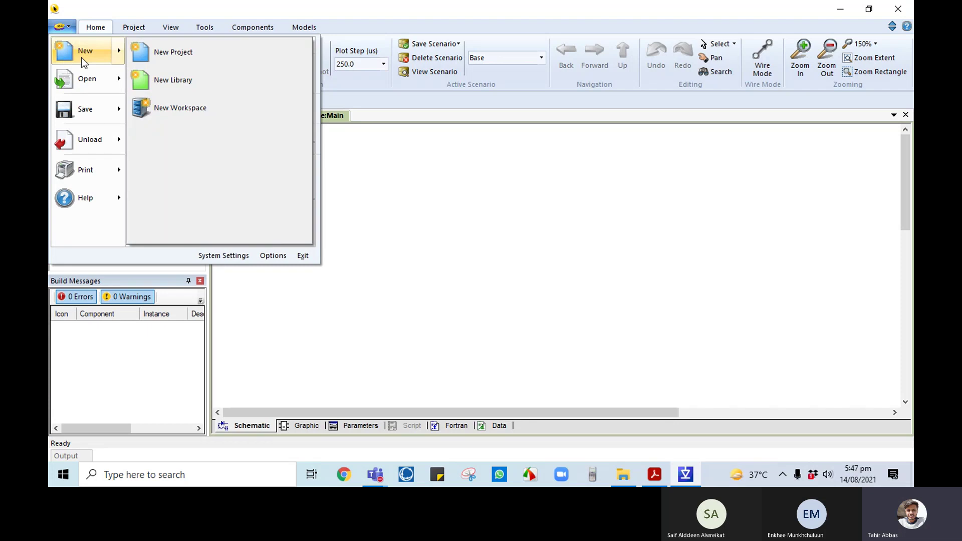
left_click(156, 56)
left_click(162, 68)
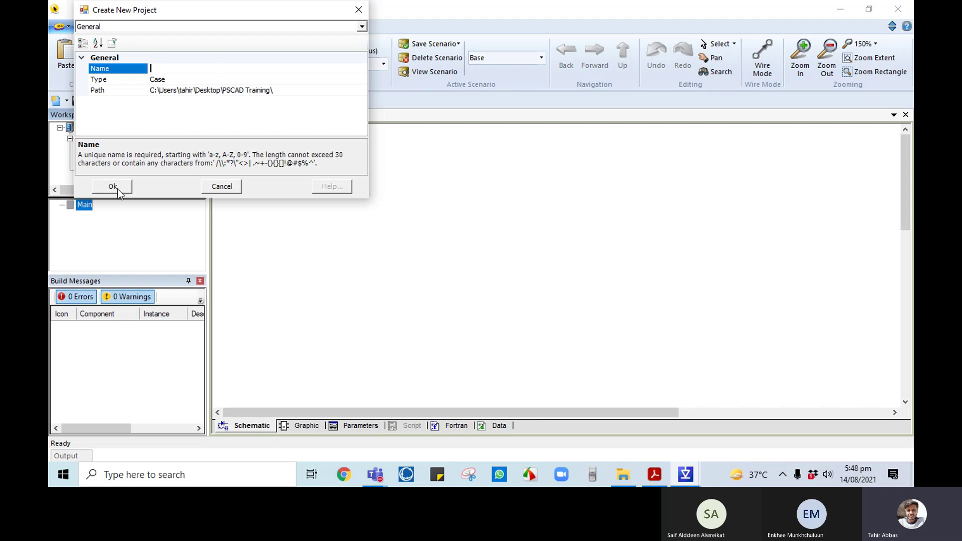
left_click(311, 91)
left_click(361, 90)
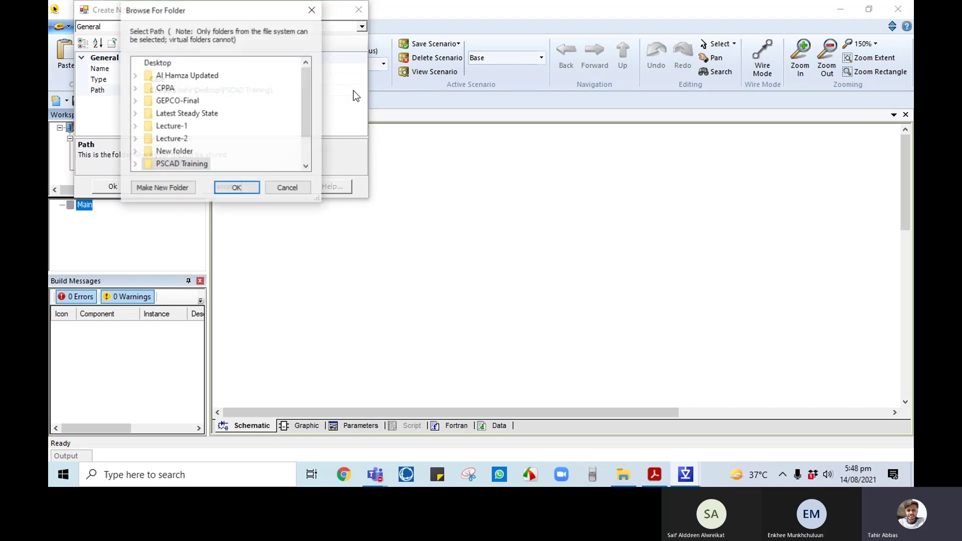
left_click(282, 186)
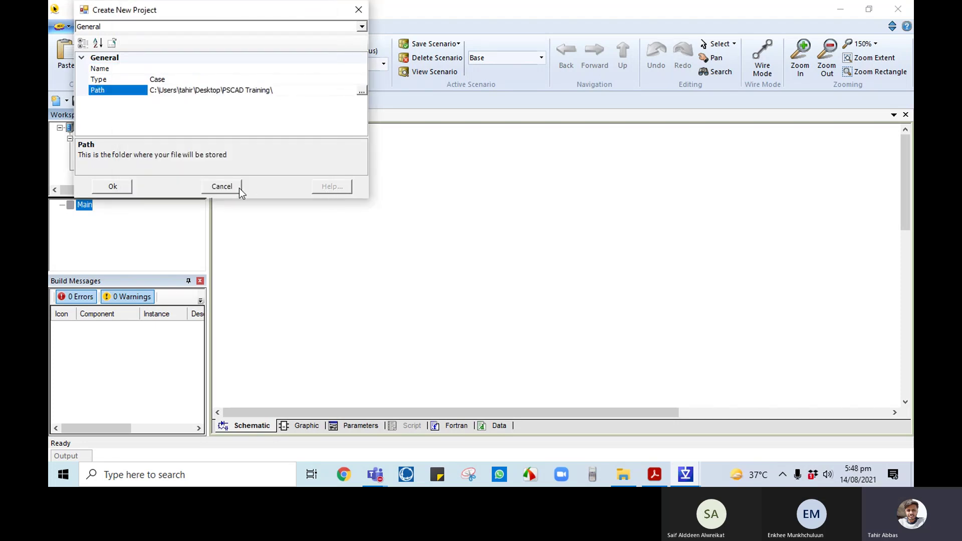
left_click(353, 10)
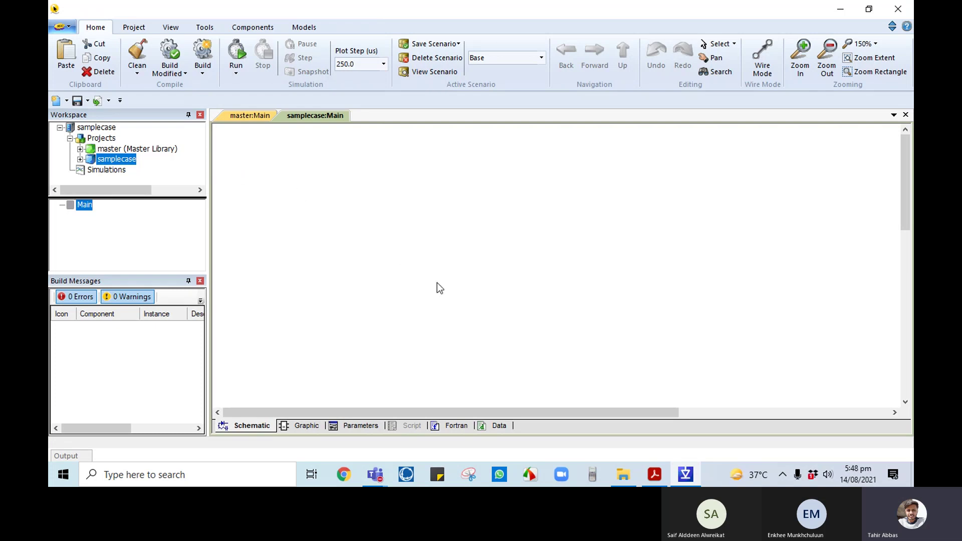
left_click(64, 26)
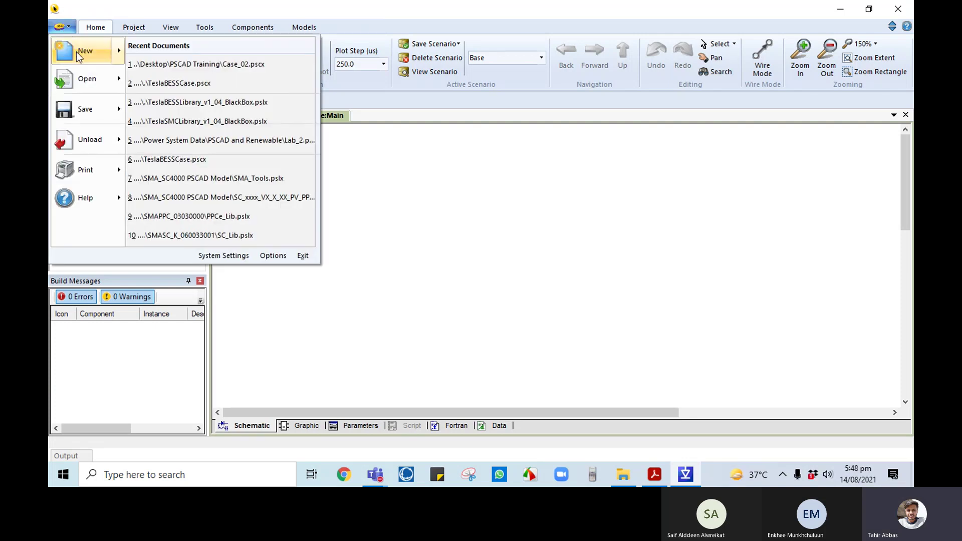
mouse_move(76, 52)
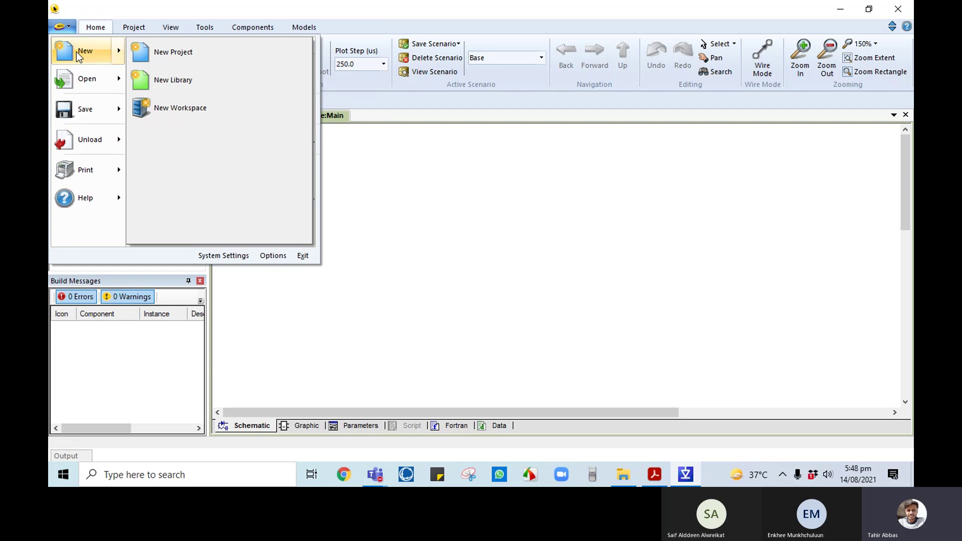
mouse_move(86, 83)
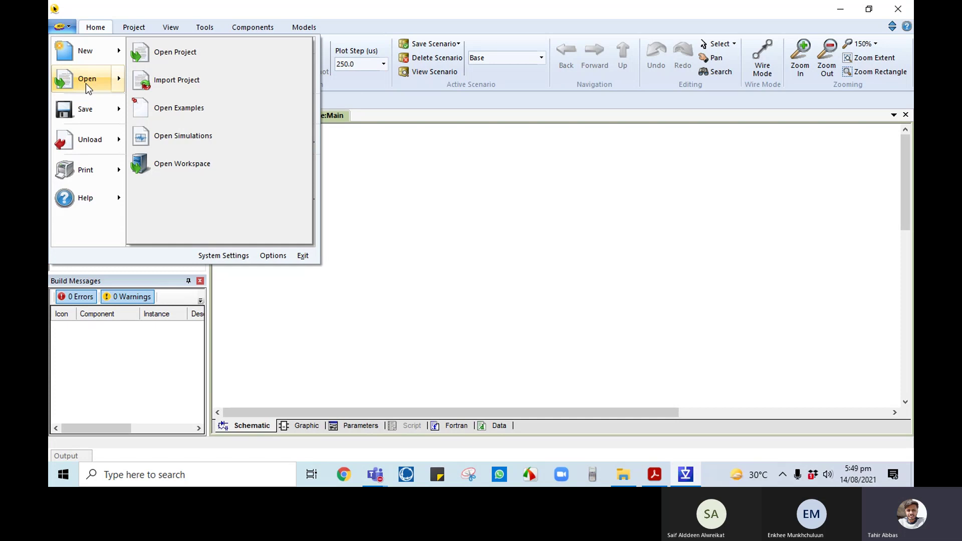
left_click(501, 220)
- Examine the project files and file-type filter options offered for opening a project from the PSCAD Training folder, without opening one
left_click(59, 27)
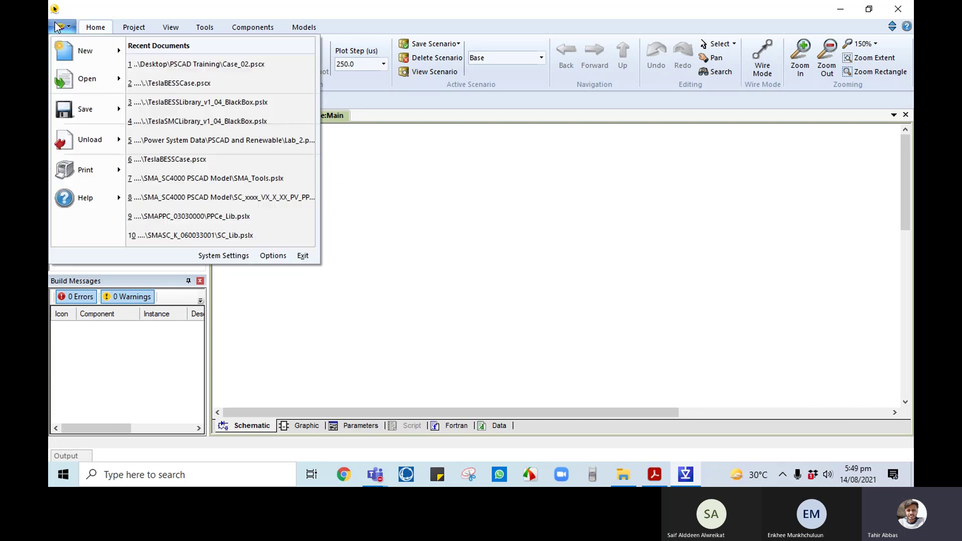
left_click(90, 78)
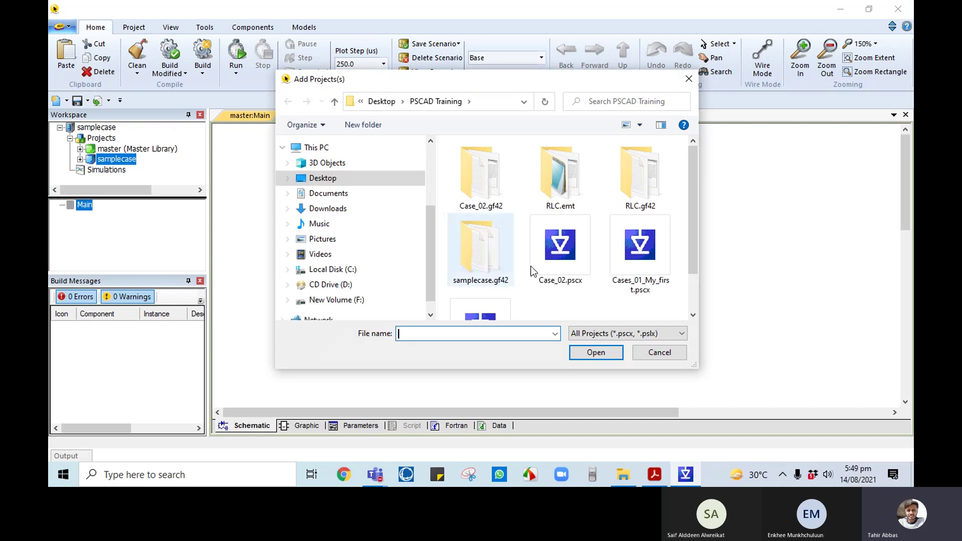
left_click_drag(692, 231, 678, 208)
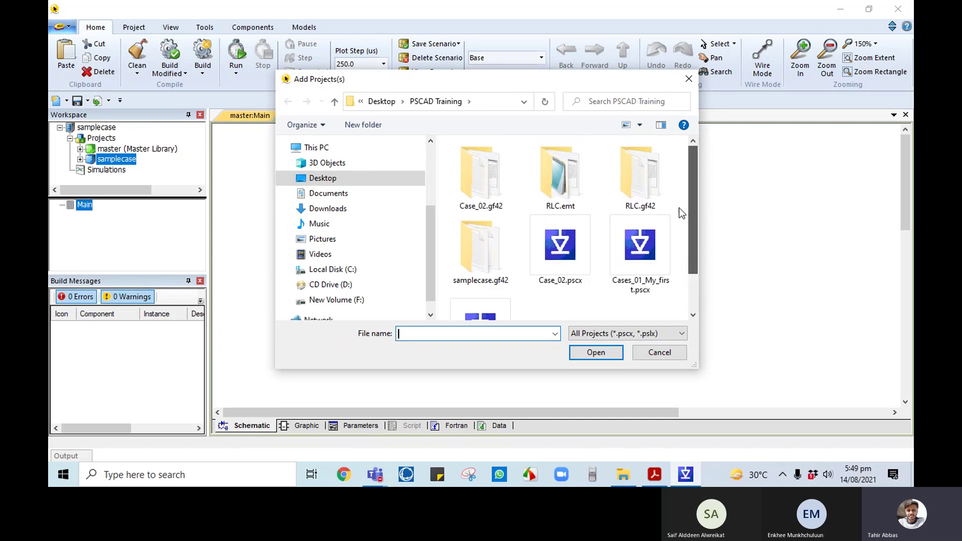
left_click(618, 333)
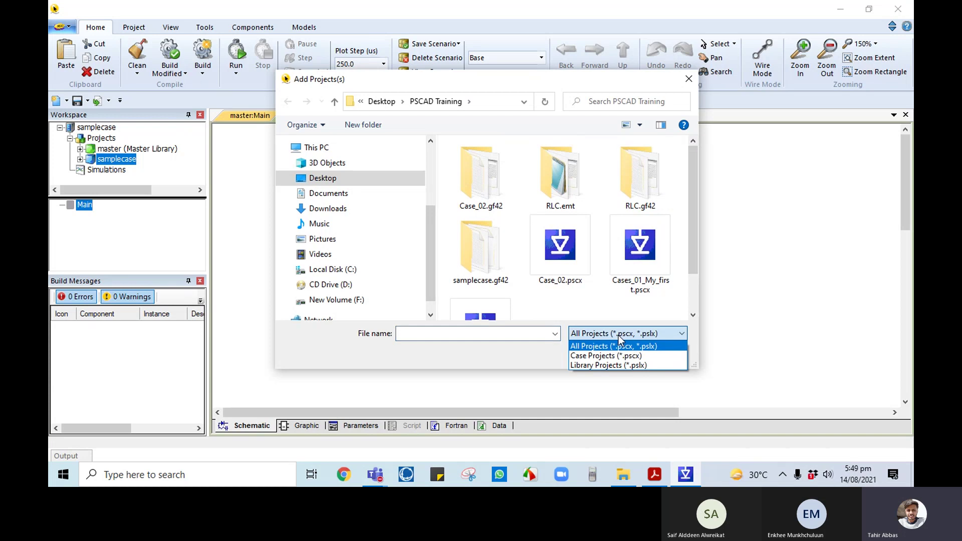
left_click(620, 335)
left_click(657, 355)
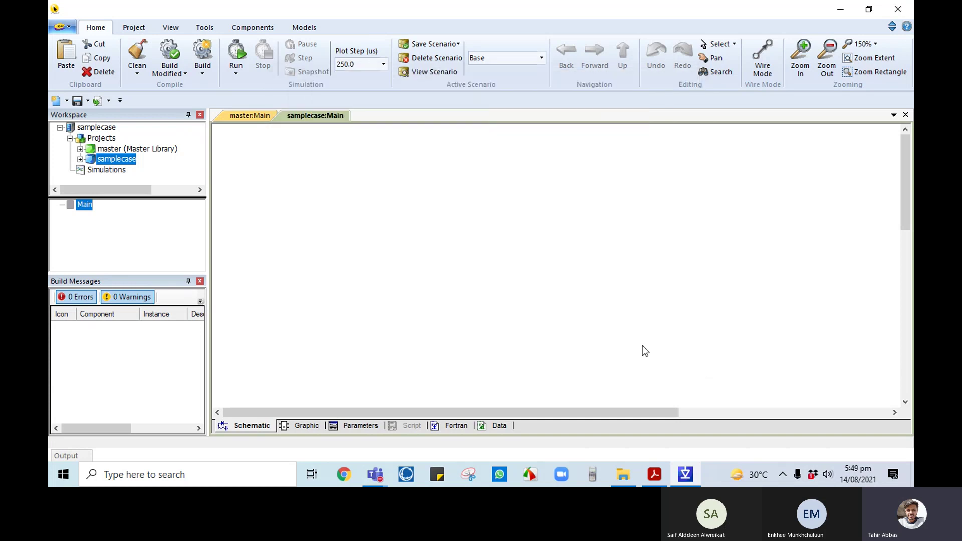
left_click(67, 26)
left_click(83, 76)
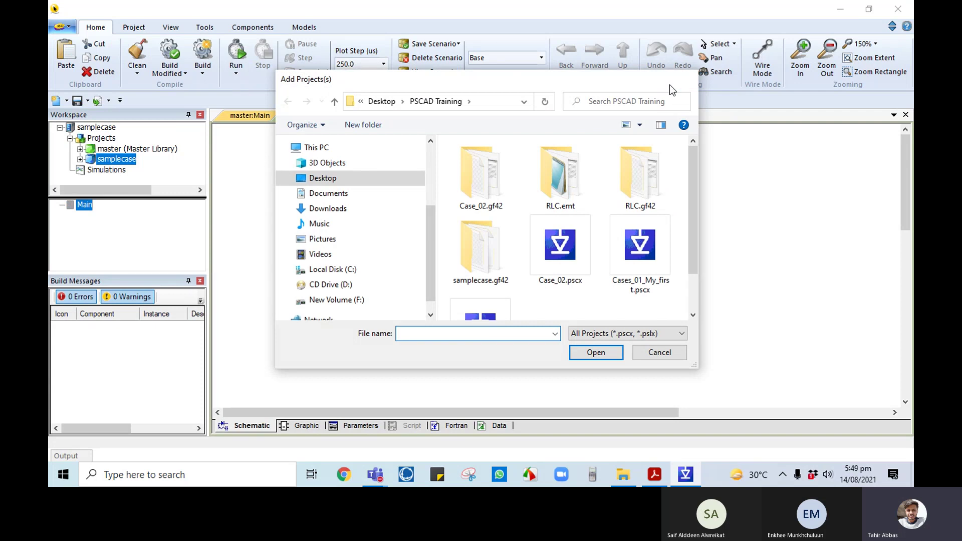
left_click(688, 80)
- Import the older-version project RLC.psc from the PSCAD Training folder into the workspace
left_click(66, 26)
mouse_move(75, 87)
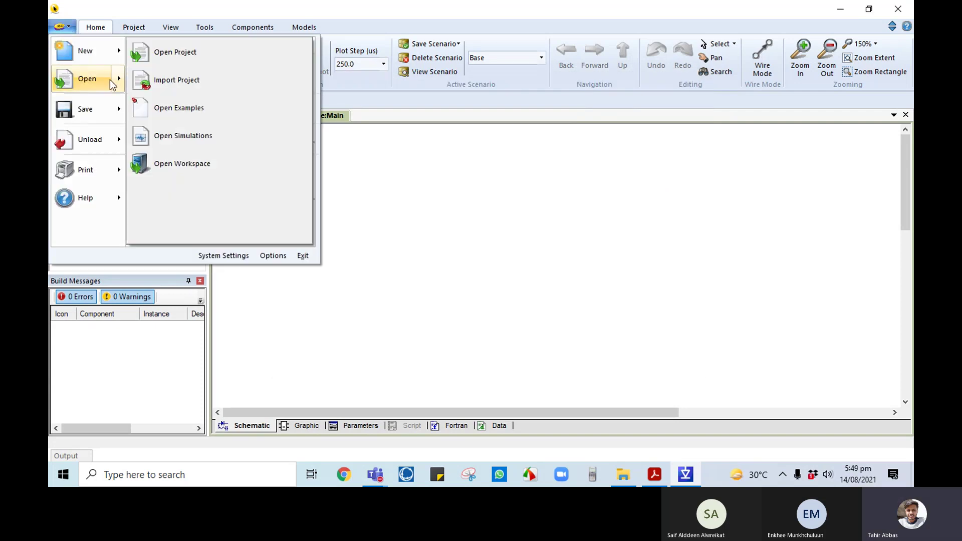
left_click(169, 82)
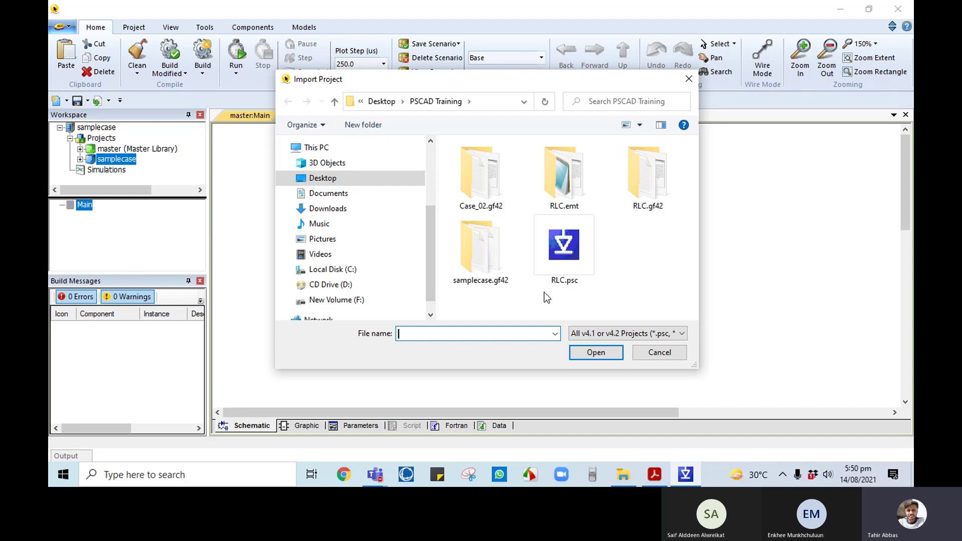
double_click(569, 264)
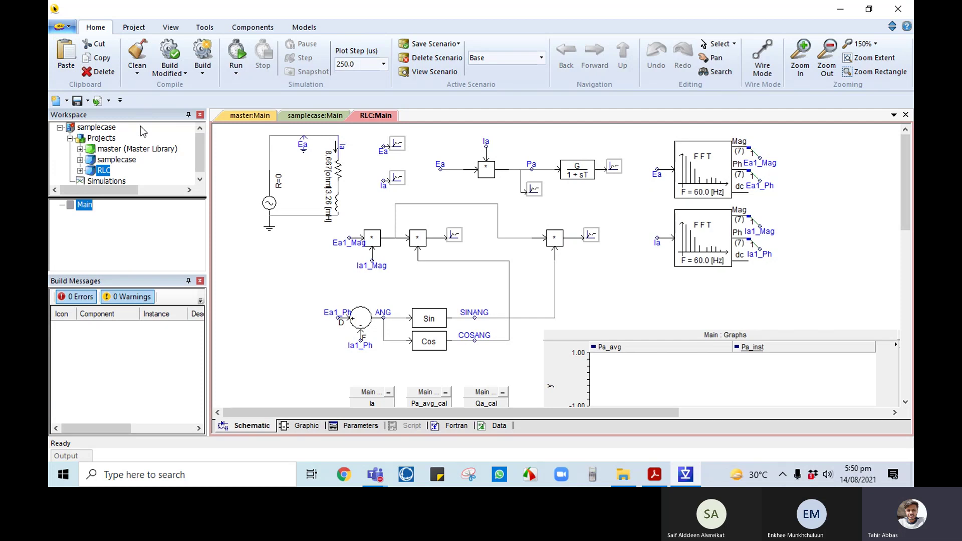
- Unload the RLC project, and unload all remaining projects so only the master library stays in the workspace
right_click(103, 171)
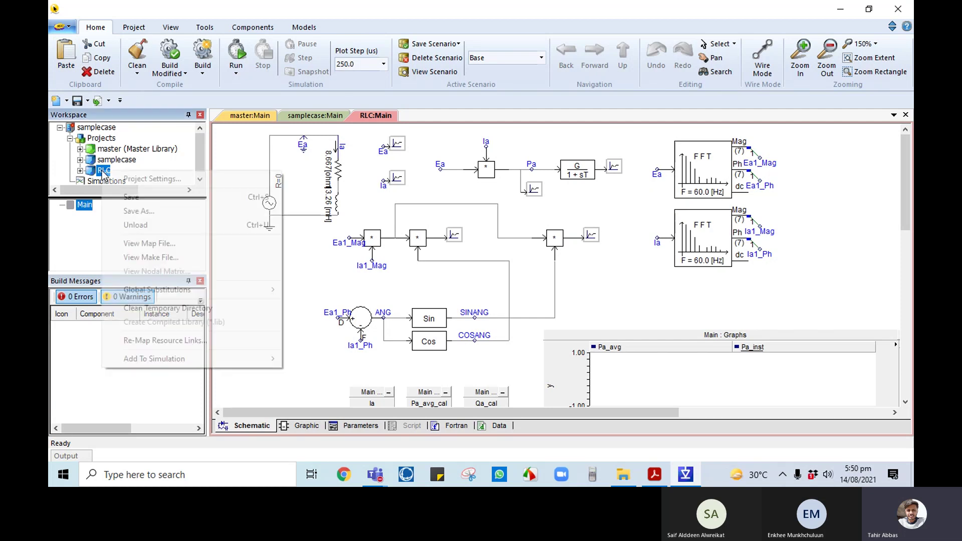
left_click(139, 227)
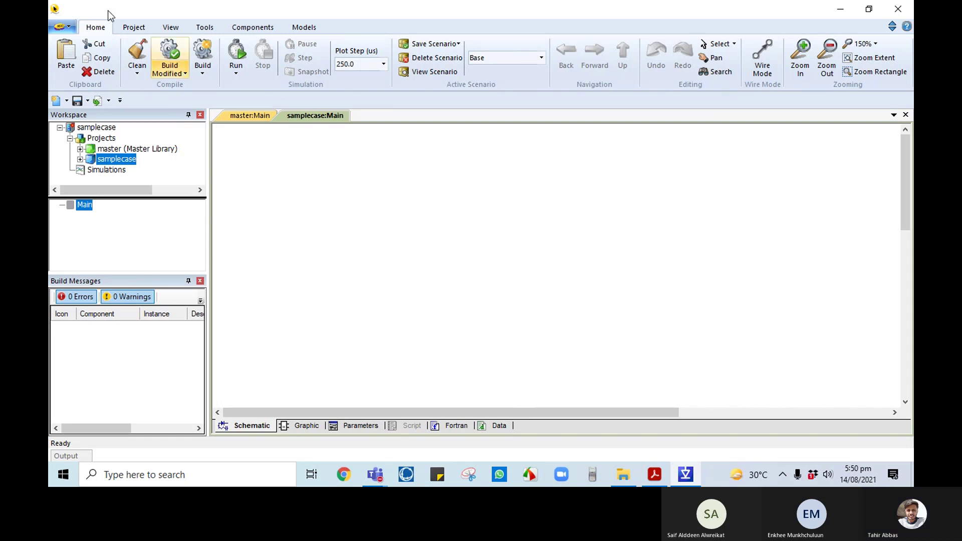
left_click(69, 31)
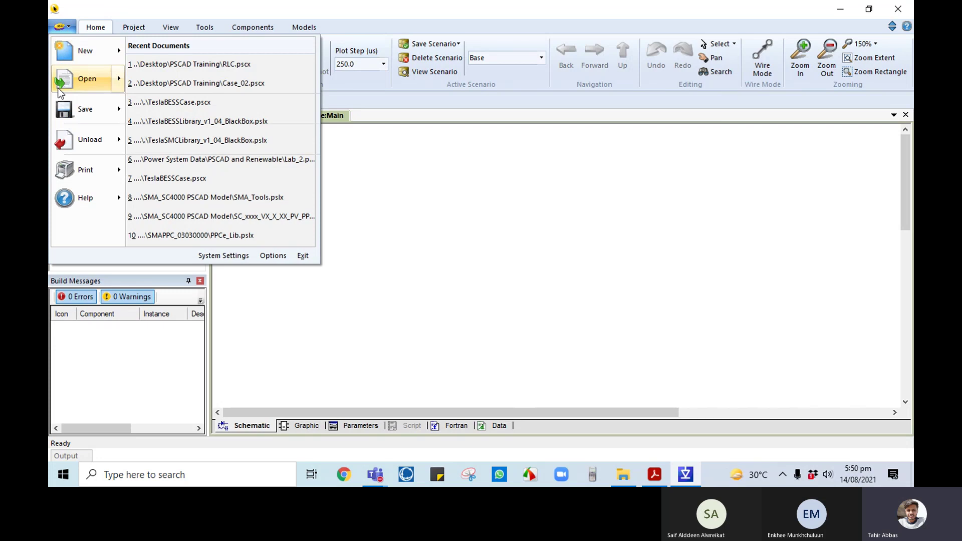
mouse_move(71, 144)
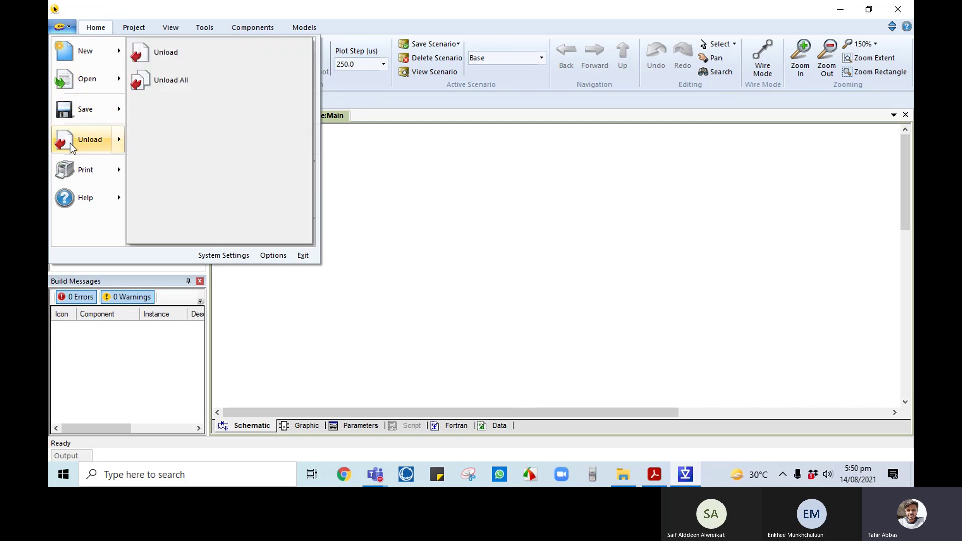
left_click(185, 81)
left_click(458, 264)
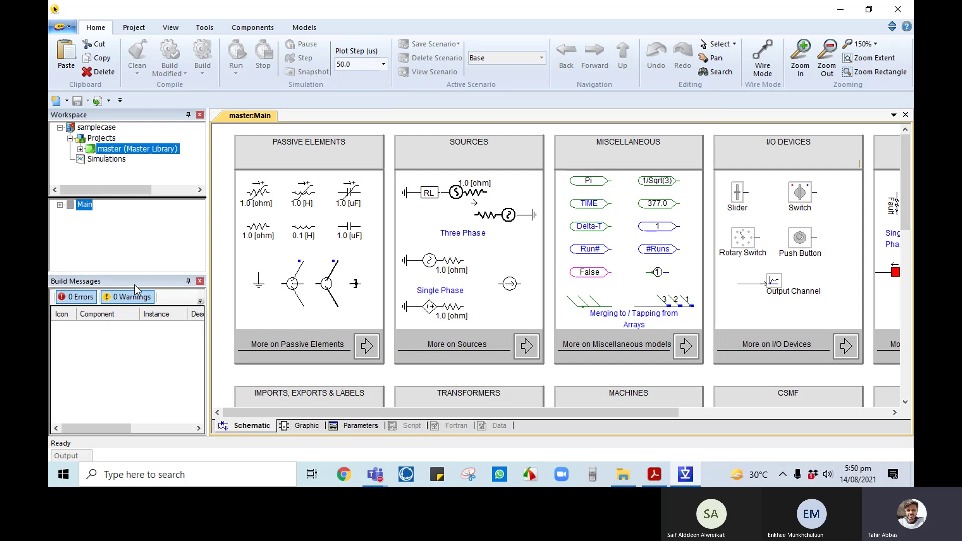
- Open the PSCAD On-Line Help System
left_click(242, 169)
left_click(232, 168)
left_click(72, 30)
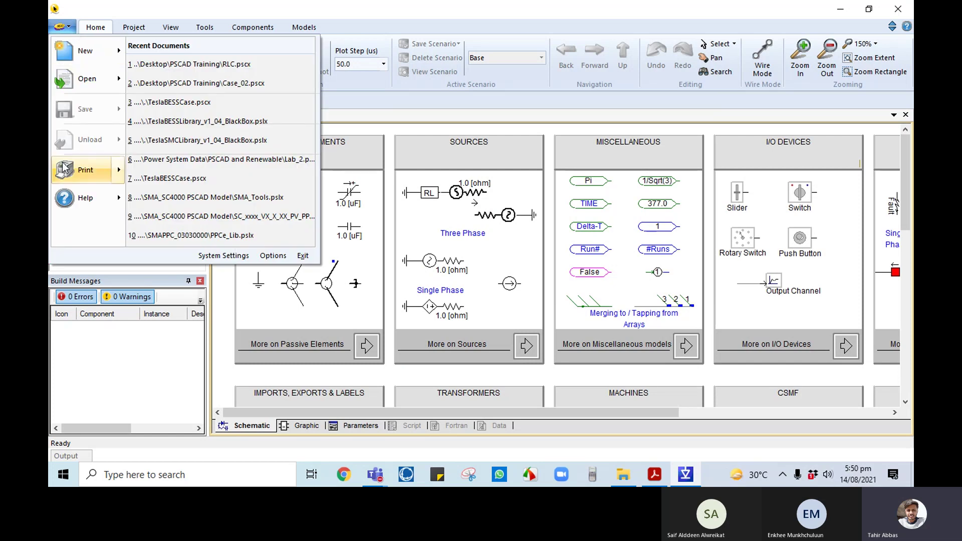
mouse_move(73, 168)
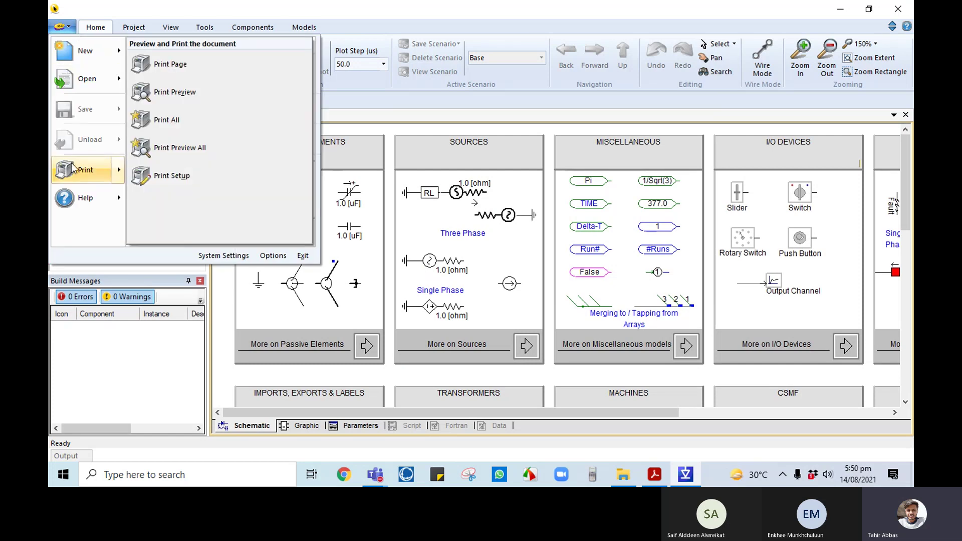
left_click(94, 203)
key("F1")
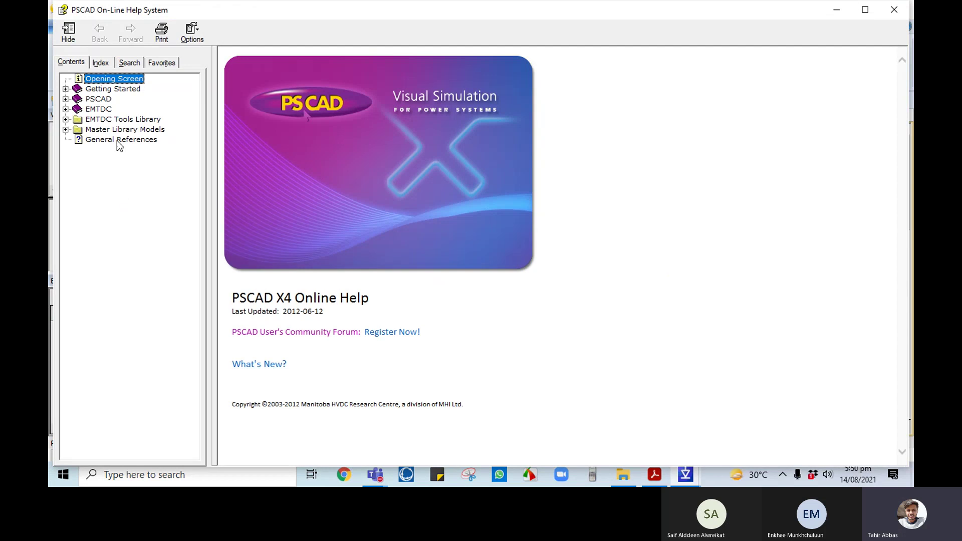
- Expand the PSCAD section of the help contents, widen the contents area and look at the help's search function
left_click(95, 99)
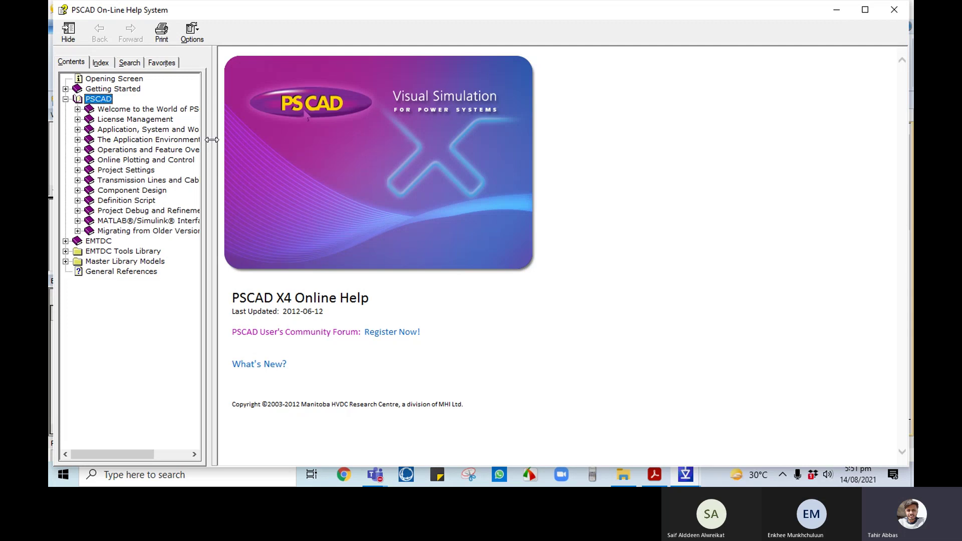
left_click_drag(213, 140, 299, 150)
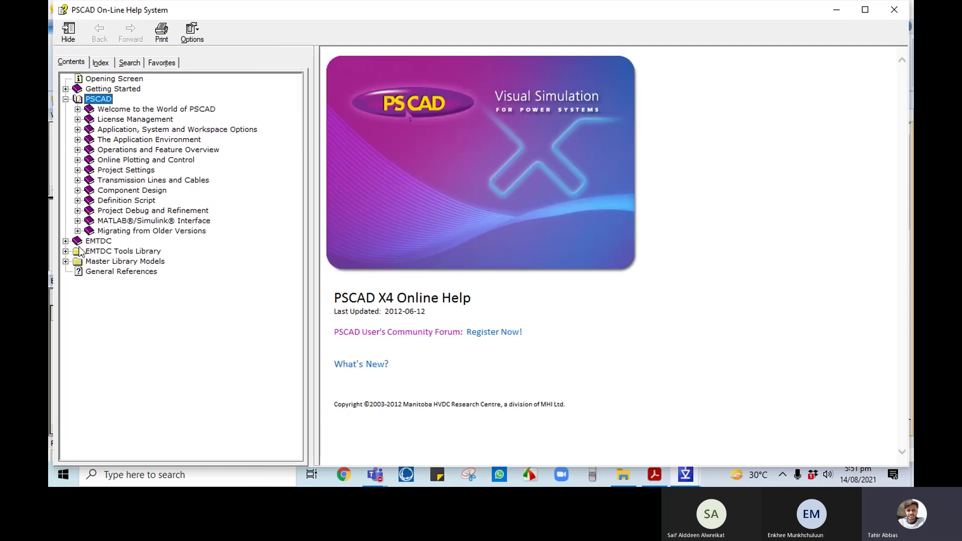
left_click(125, 64)
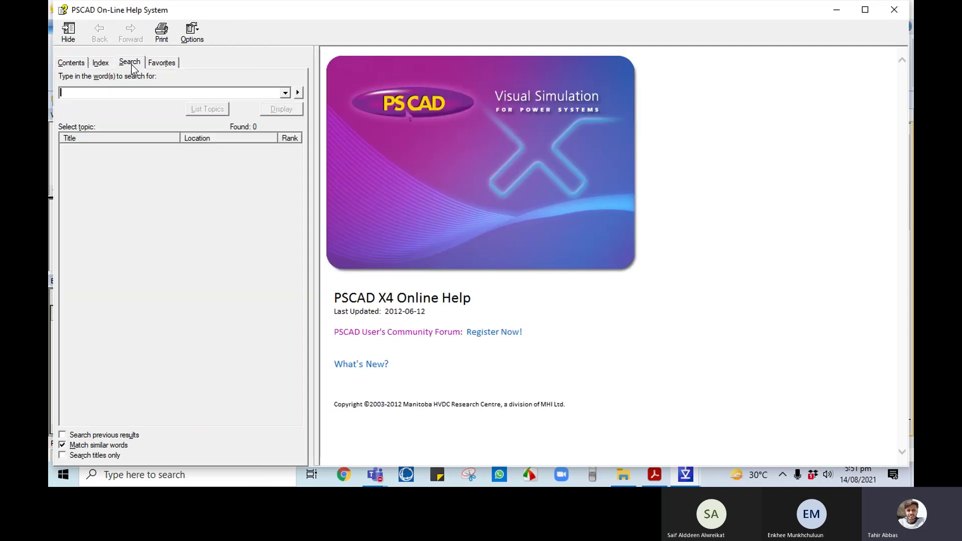
left_click(102, 64)
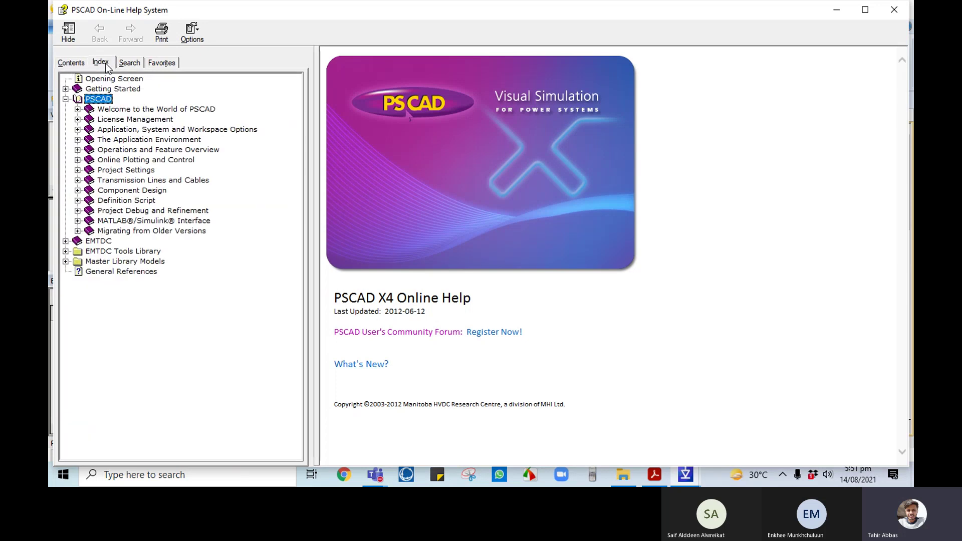
left_click(70, 64)
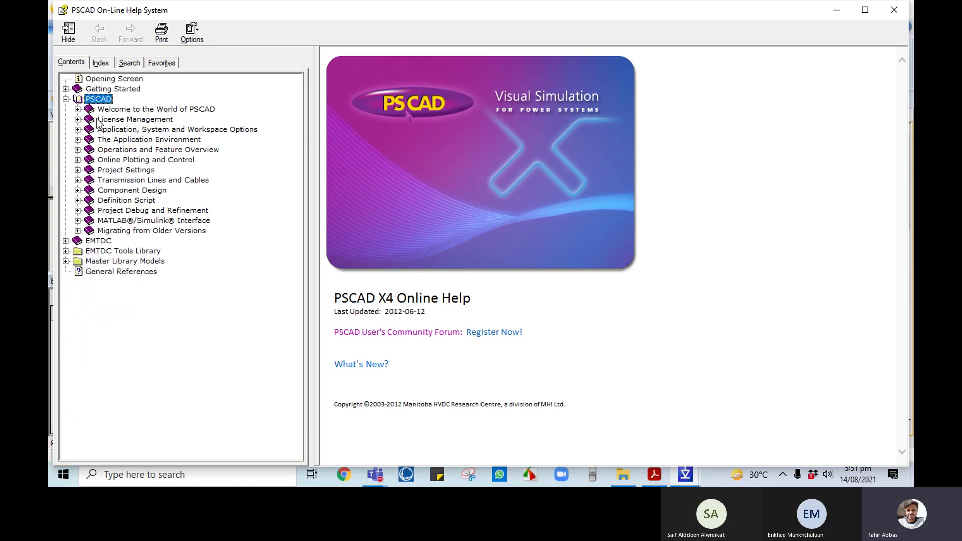
- Look up the capacitor and integer constant topics through the help index
left_click(103, 66)
double_click(79, 191)
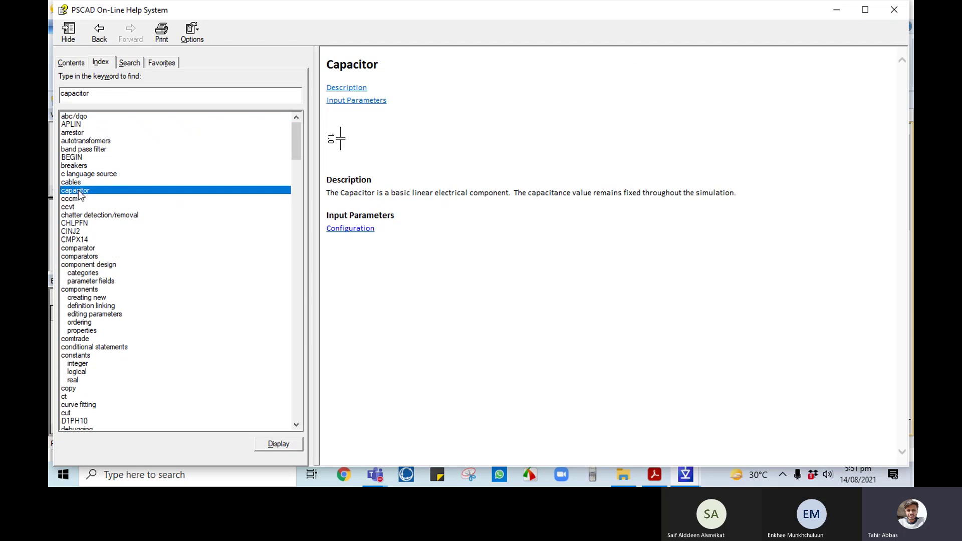
left_click(76, 372)
double_click(78, 364)
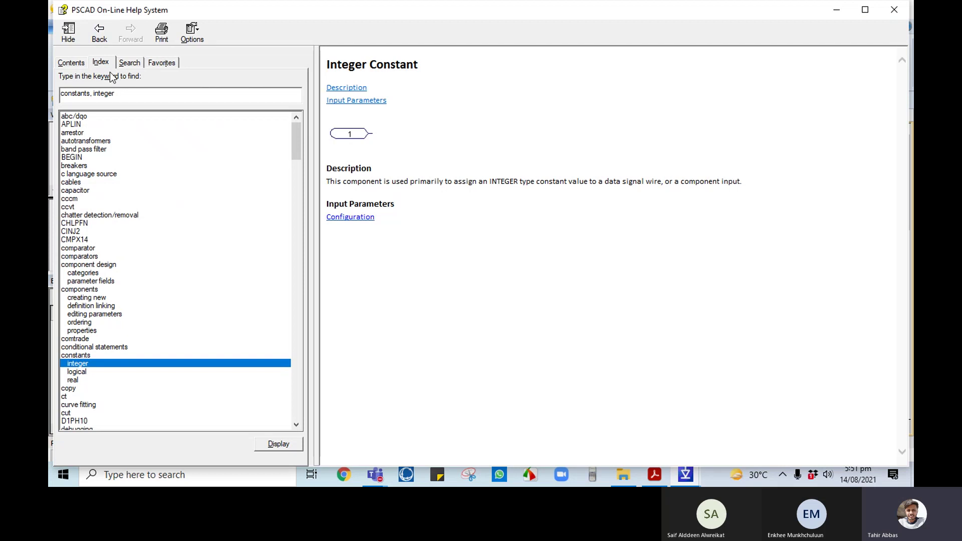
- Return to the help contents and expand the I/O Devices section of the library models
left_click(70, 62)
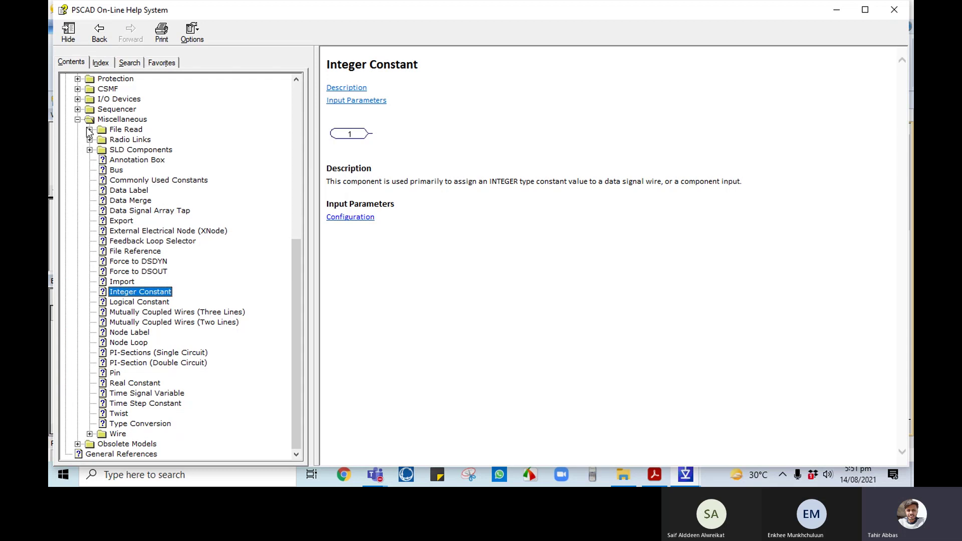
left_click(78, 99)
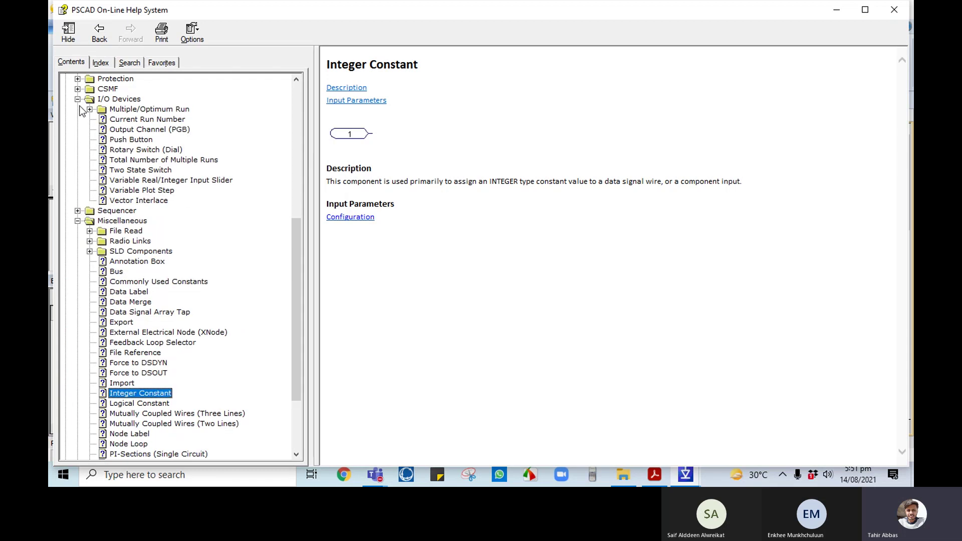
- Read the Output Channel (PGB) help topic and follow its Records link to the page on preparing data for control or display
left_click(134, 129)
scroll(592, 293, "down", 10)
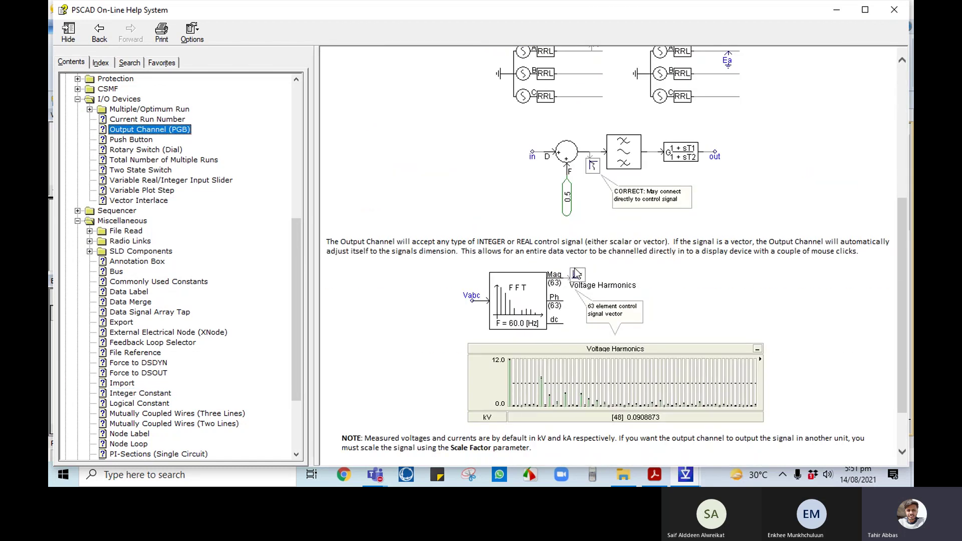
scroll(577, 271, "down", 2)
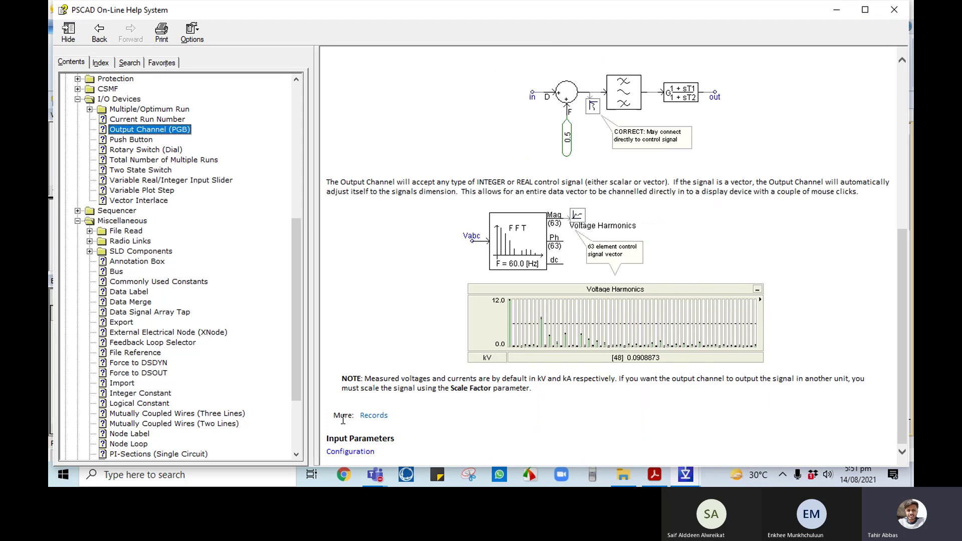
left_click(369, 417)
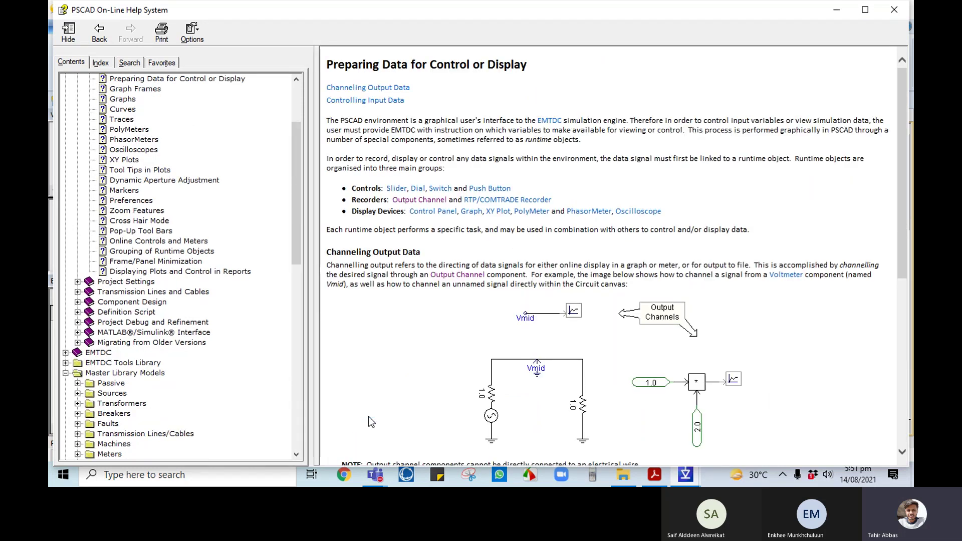
scroll(545, 242, "down", 10)
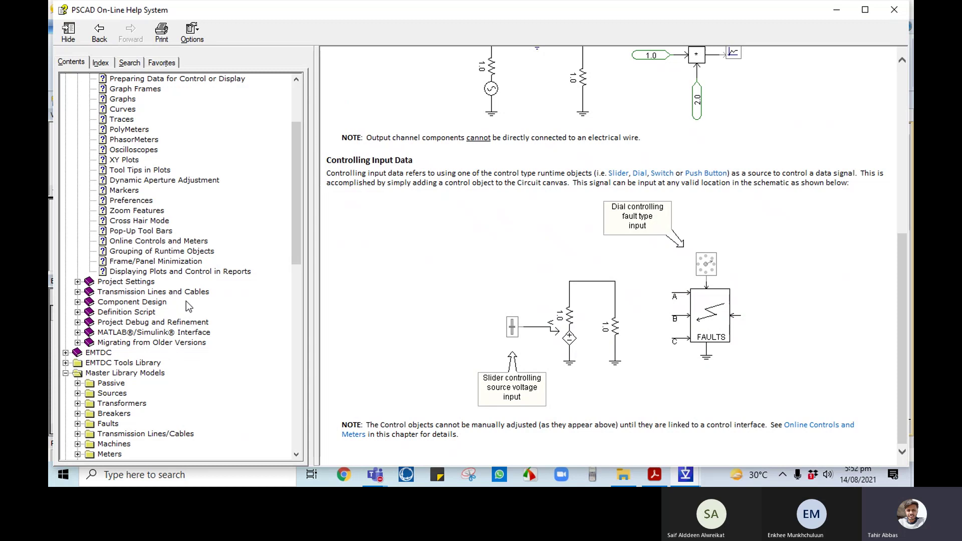
- Go back through the previously viewed help topics and close the help system
left_click_drag(296, 176, 296, 137)
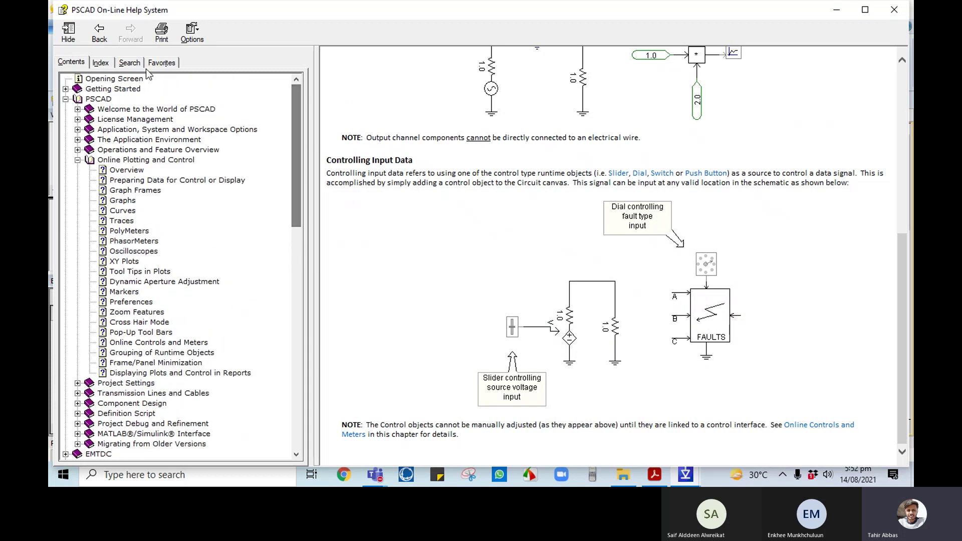
left_click(95, 32)
left_click(95, 29)
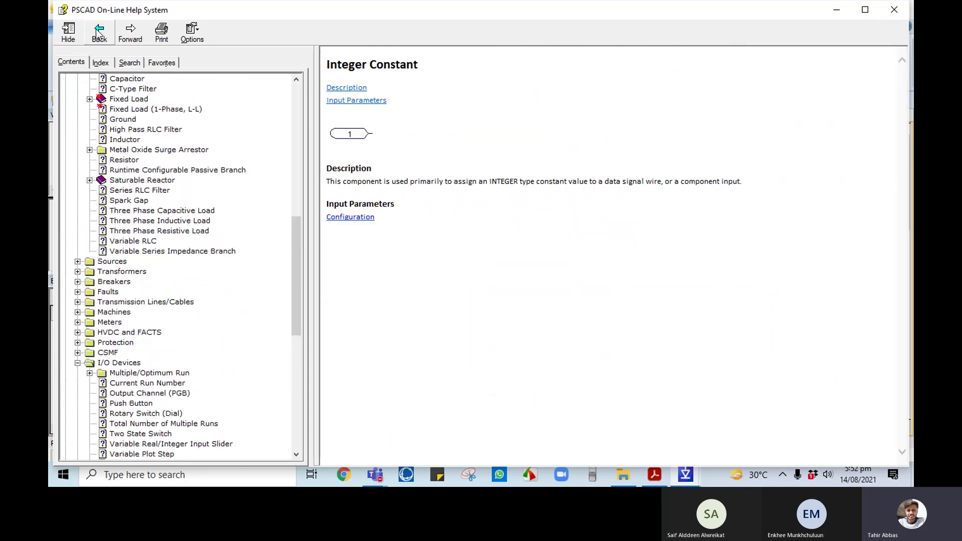
left_click(98, 32)
left_click(895, 9)
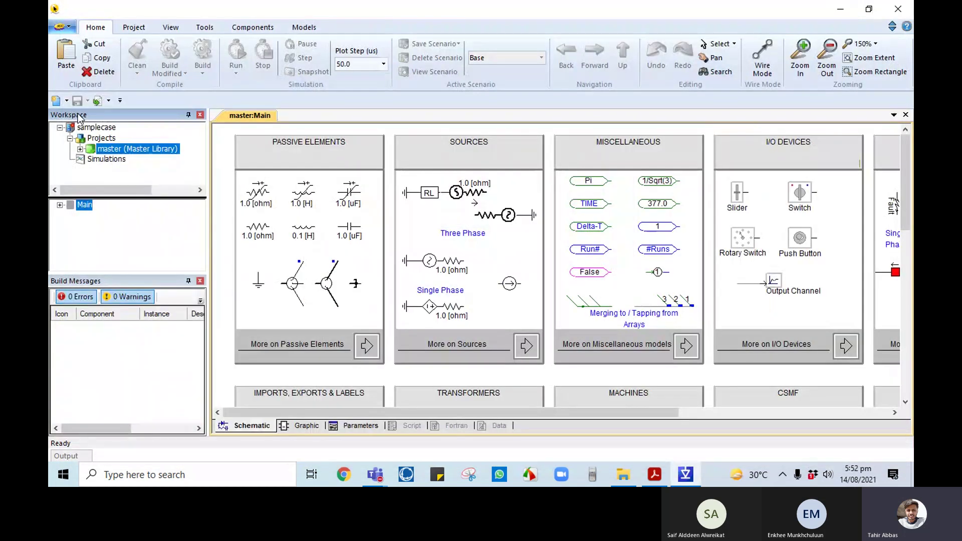
- Review the help and support options and view the version and licence details in About PSCAD
left_click(62, 26)
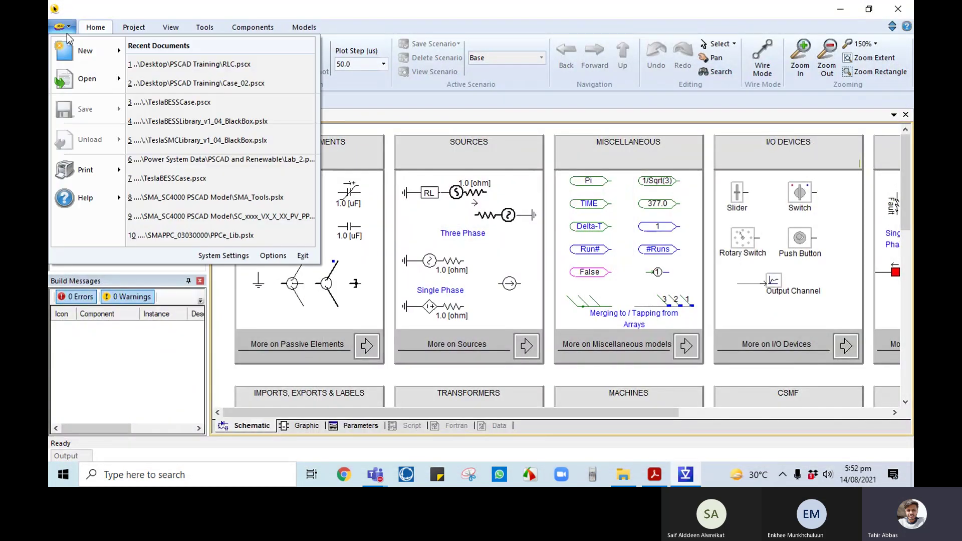
mouse_move(100, 199)
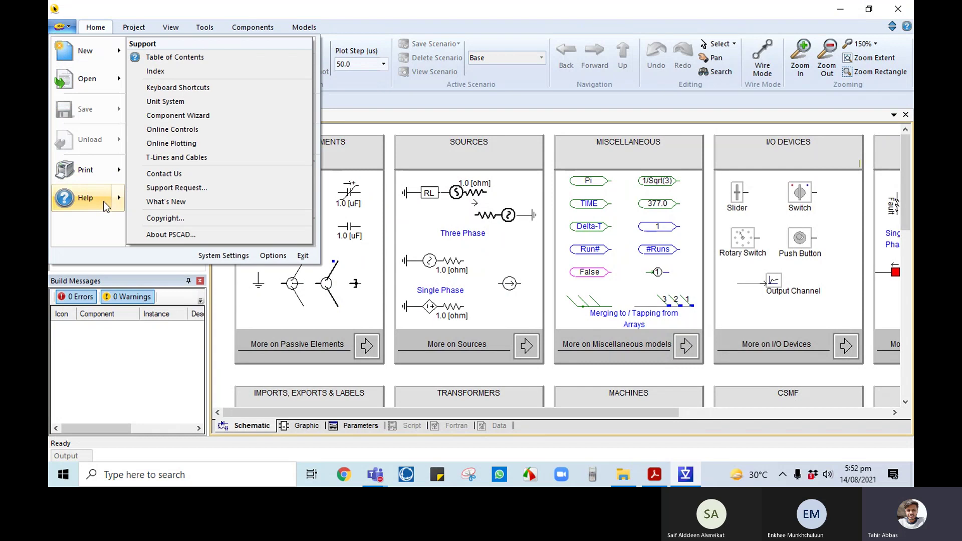
left_click(171, 235)
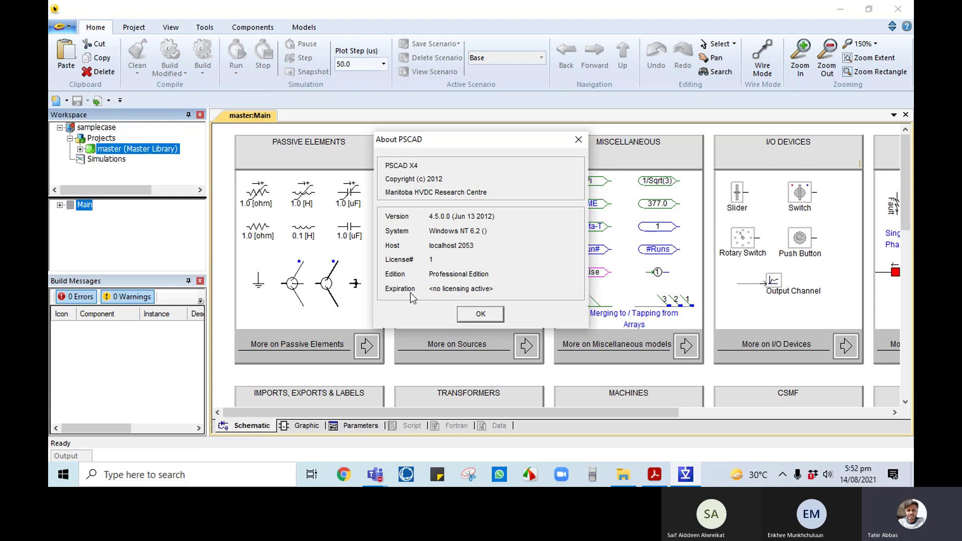
left_click(472, 321)
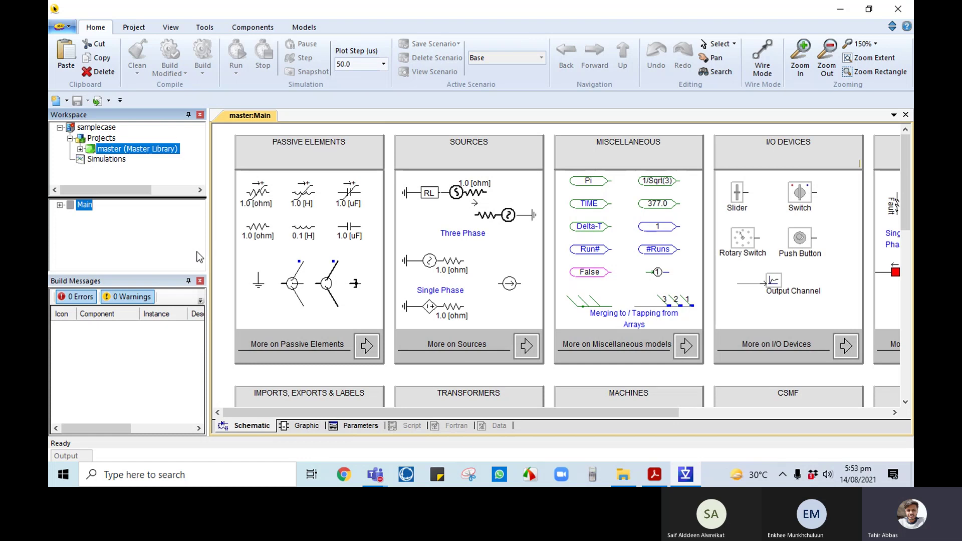
- Compare the Home and Project command sets and check the available plot step values, keeping 50.0 us
left_click(125, 30)
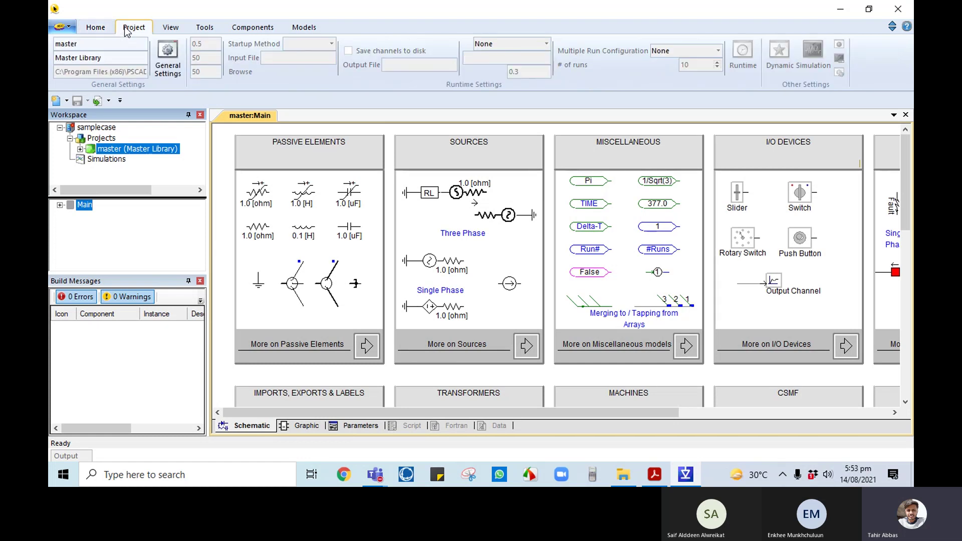
left_click(102, 28)
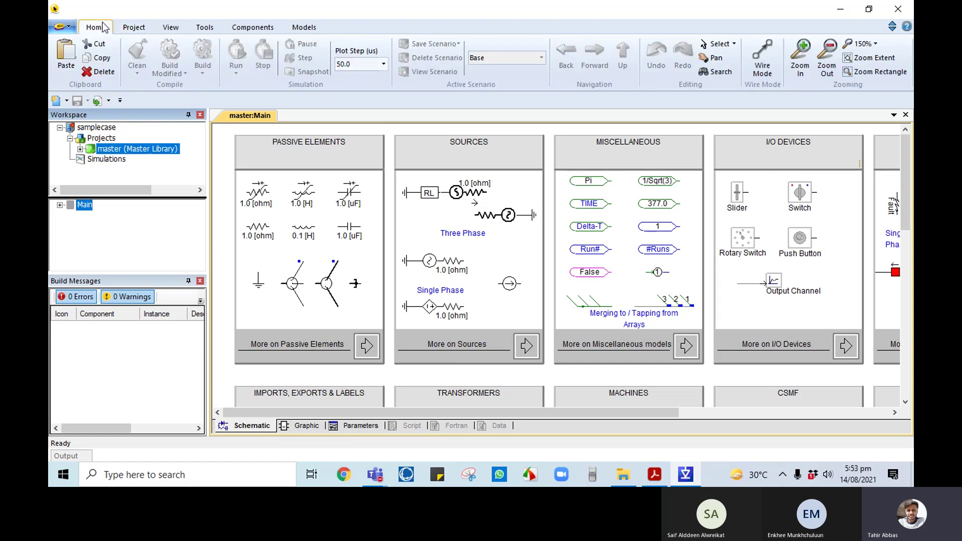
left_click(133, 29)
left_click(94, 29)
left_click(133, 28)
left_click(100, 28)
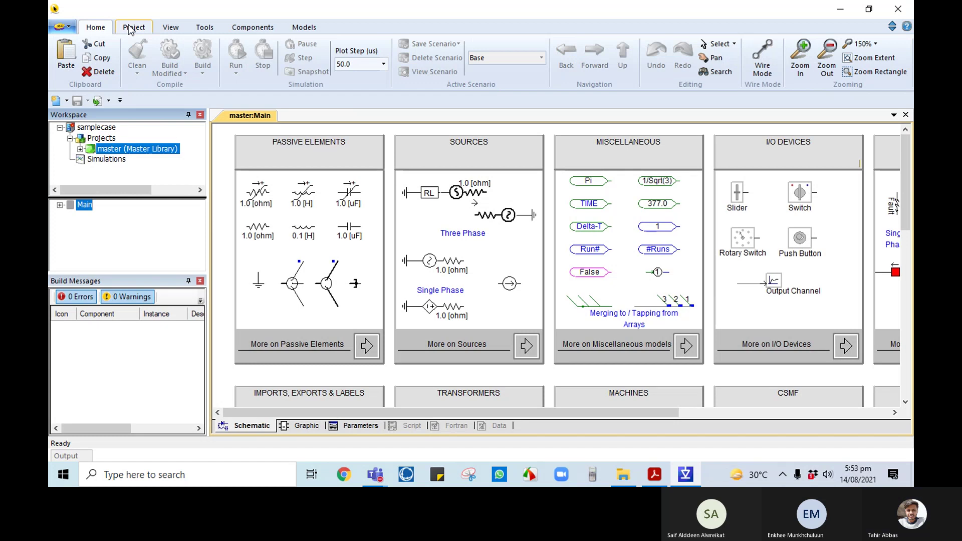
left_click(131, 28)
left_click(98, 28)
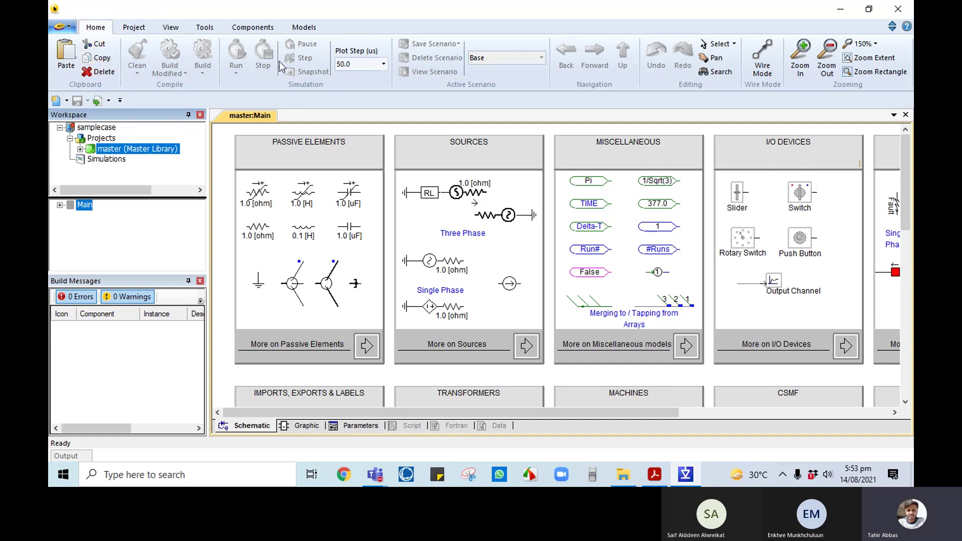
left_click(384, 64)
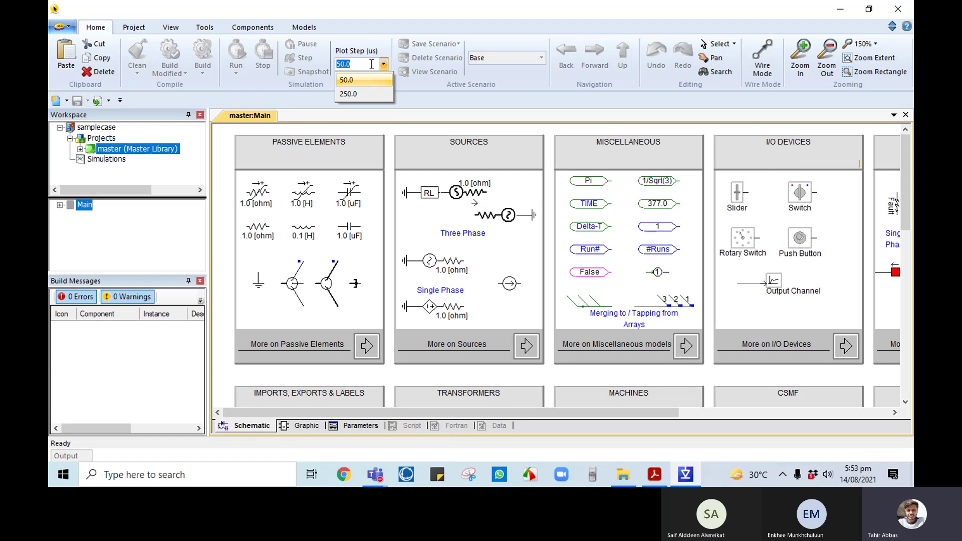
left_click(346, 88)
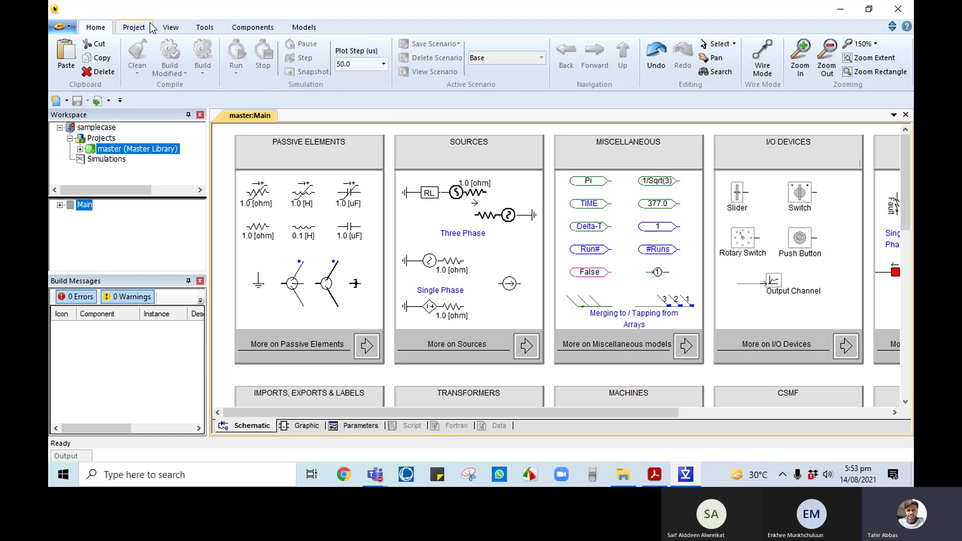
- Examine the general project settings of the master library and close them without changes
left_click(134, 28)
left_click(174, 55)
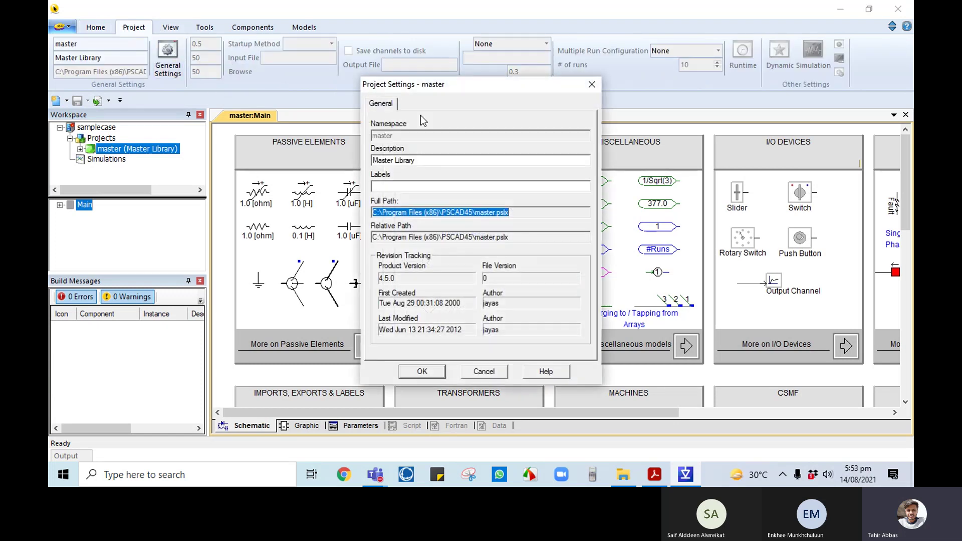
left_click(586, 88)
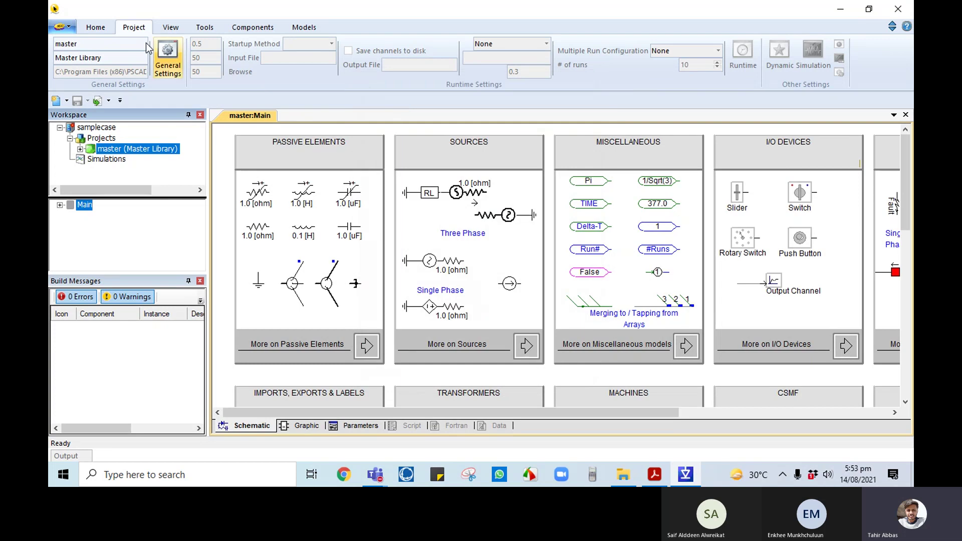
left_click(160, 55)
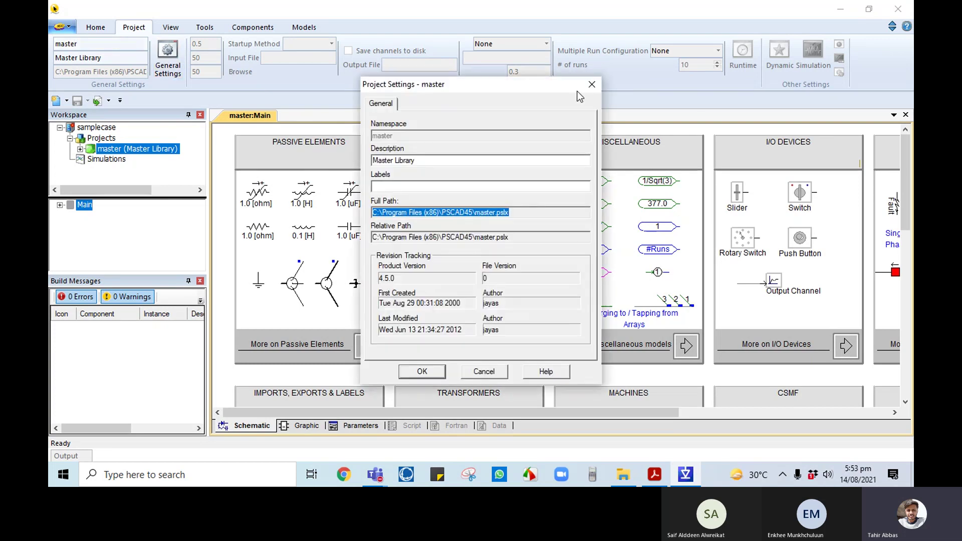
left_click(585, 88)
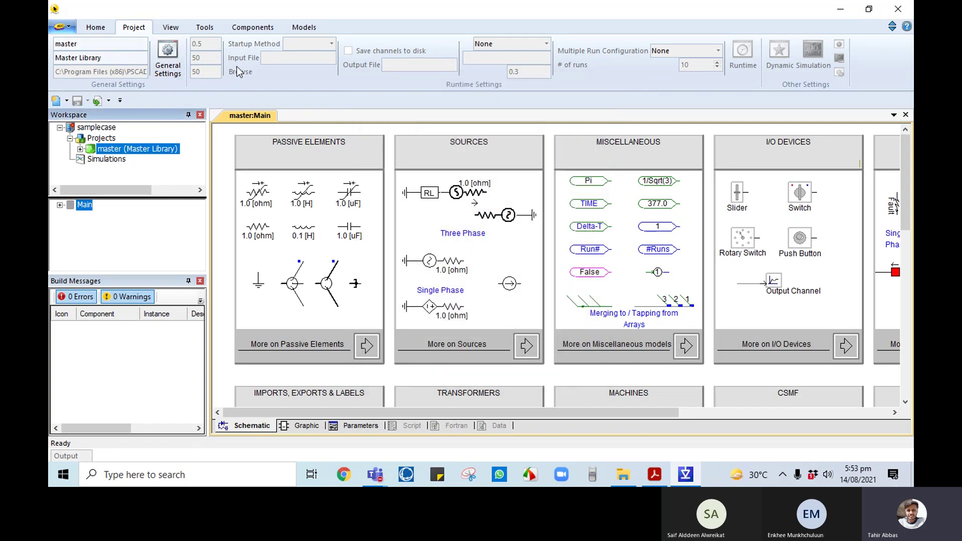
- Look over the available View, Tools and Components commands
left_click(167, 29)
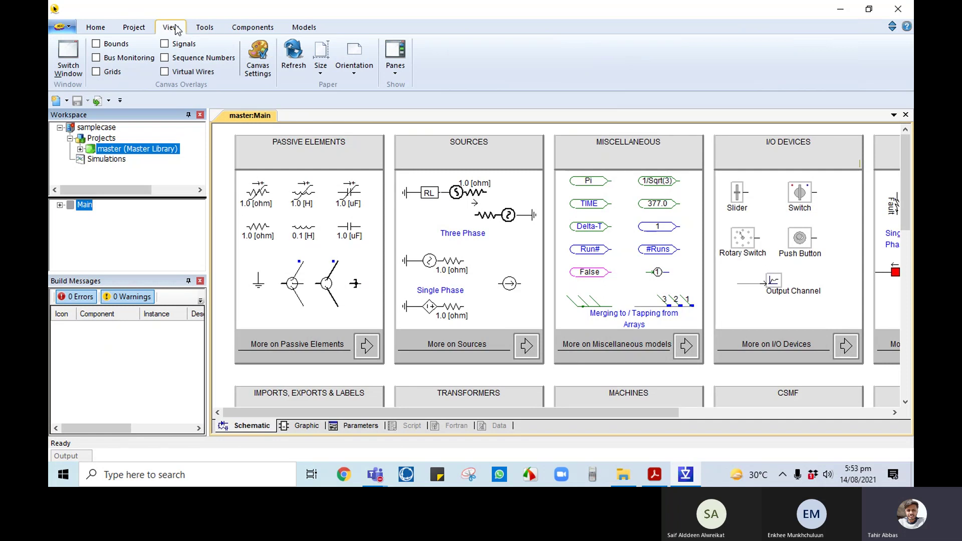
left_click(204, 29)
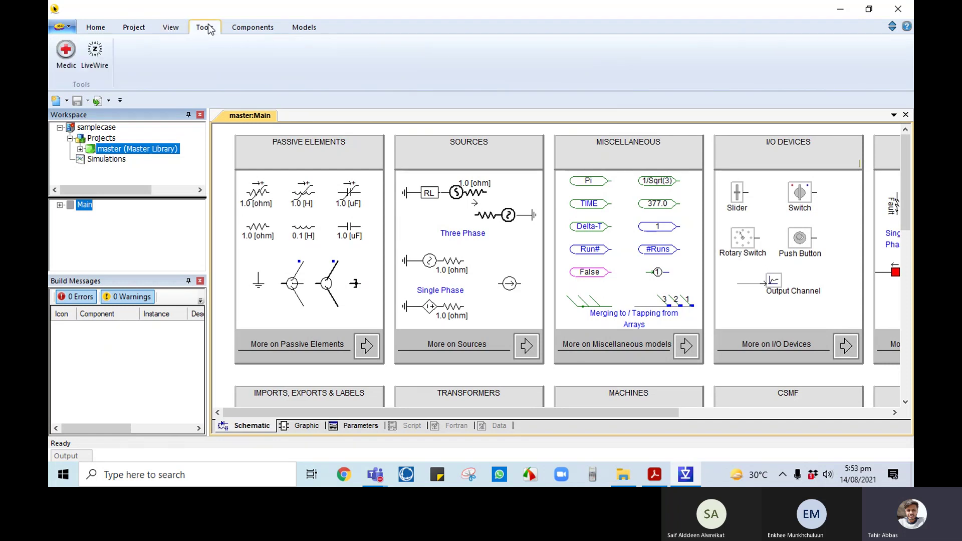
left_click(254, 26)
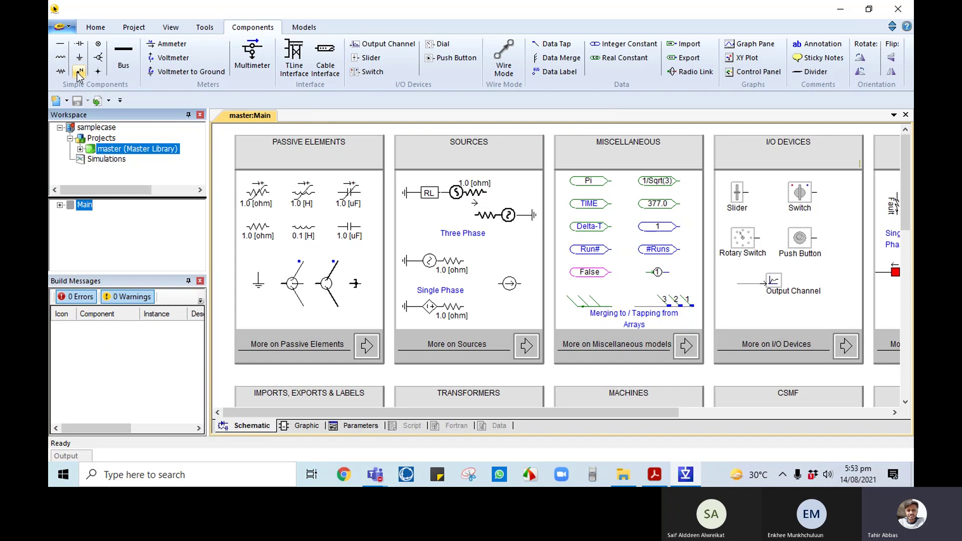
left_click(102, 61)
left_click(226, 174)
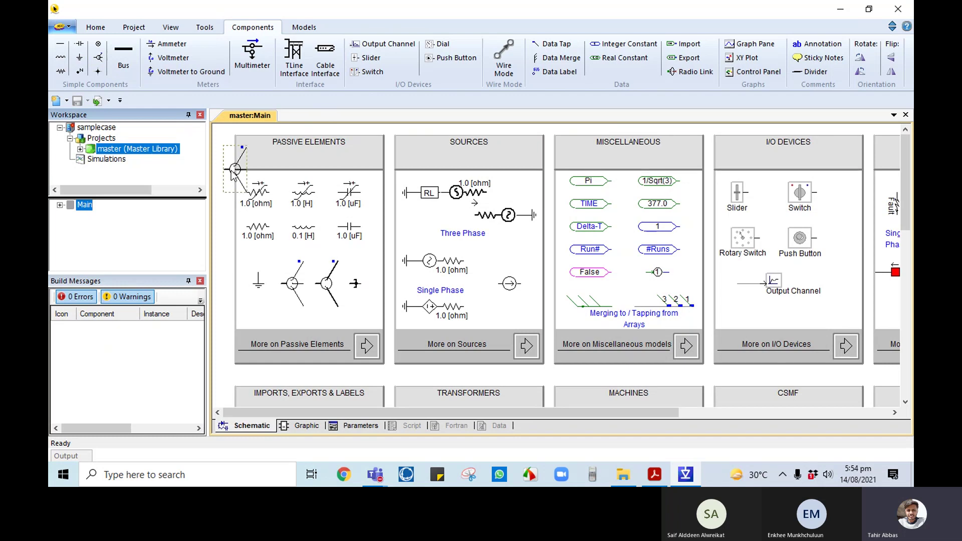
key("Escape")
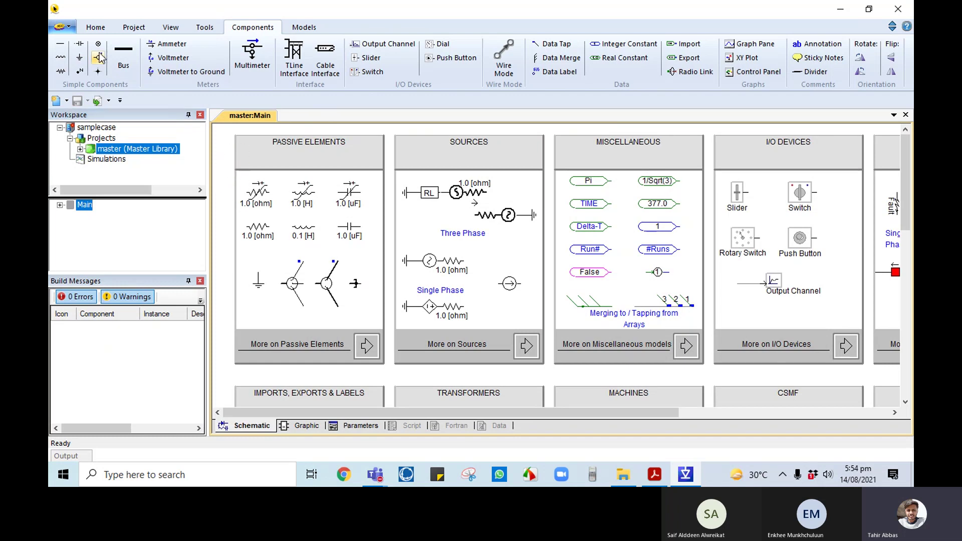
- Load the project samplecase.pscx from the PSCAD Training folder on the Desktop into the workspace
left_click(101, 129)
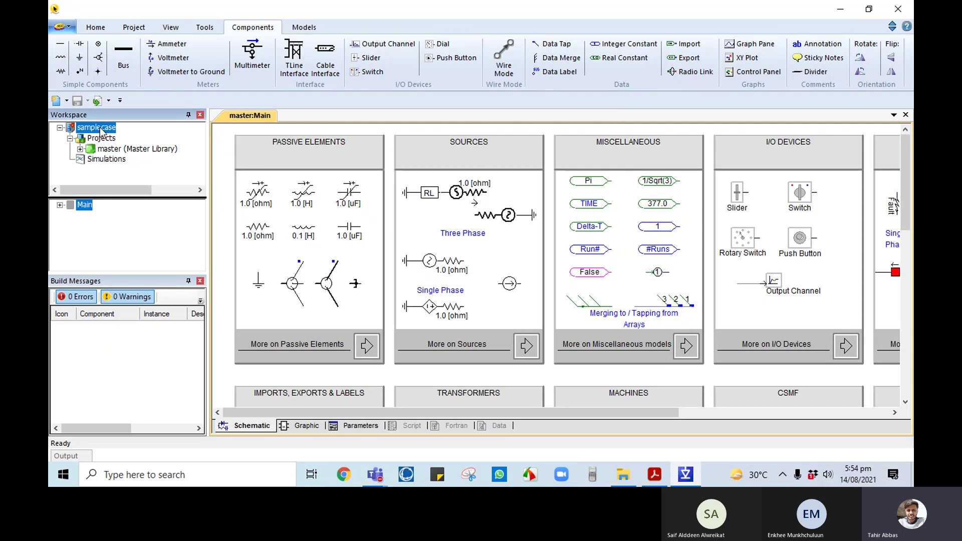
double_click(100, 128)
left_click(200, 374)
left_click(60, 26)
left_click(83, 75)
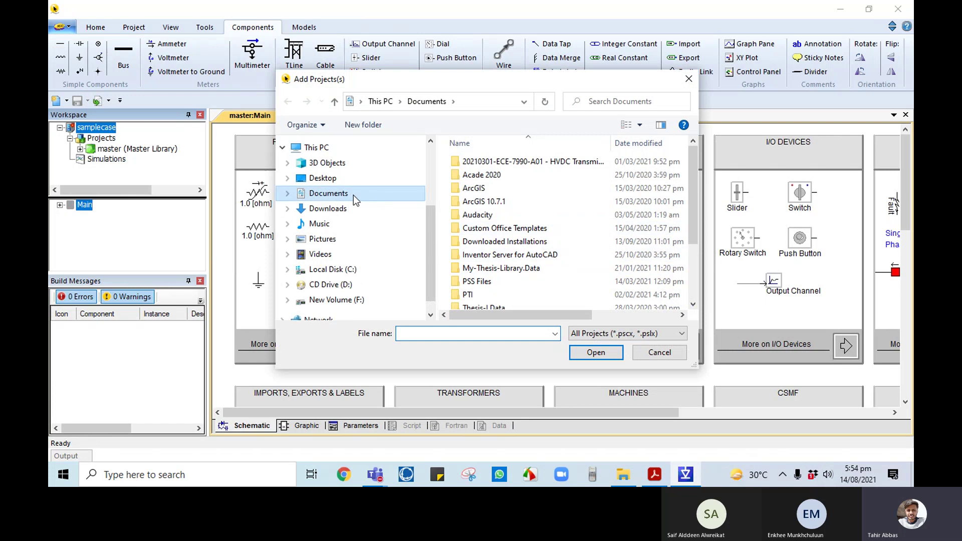
left_click(320, 178)
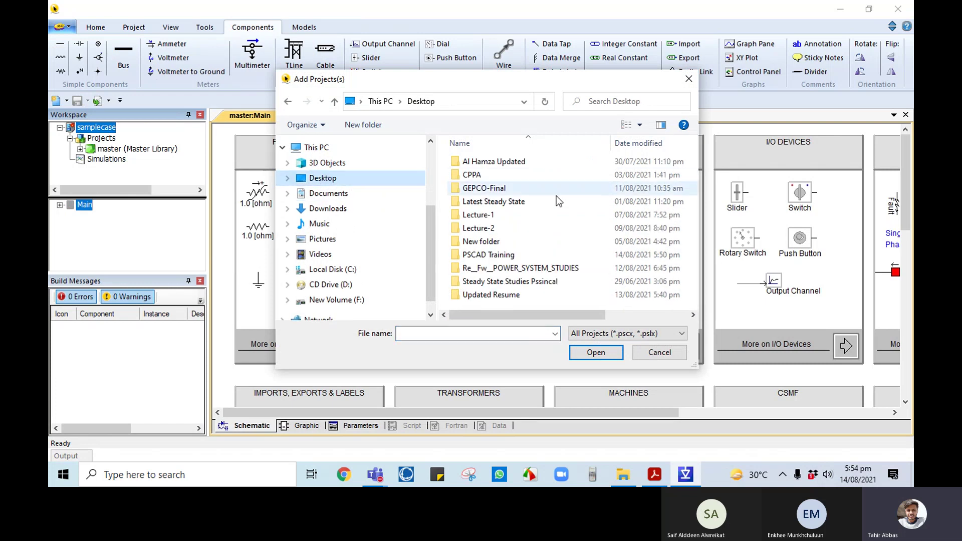
double_click(500, 255)
scroll(652, 265, "down", 1)
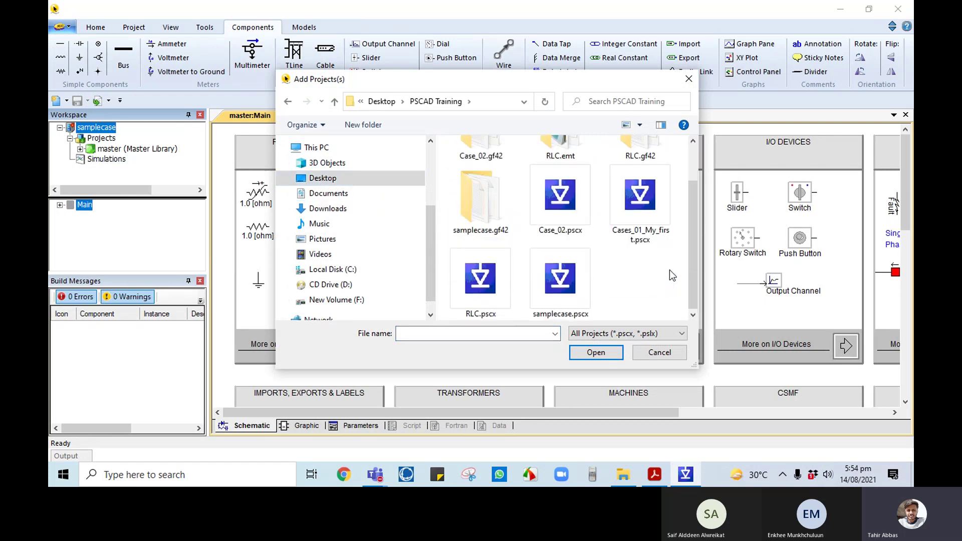
double_click(560, 281)
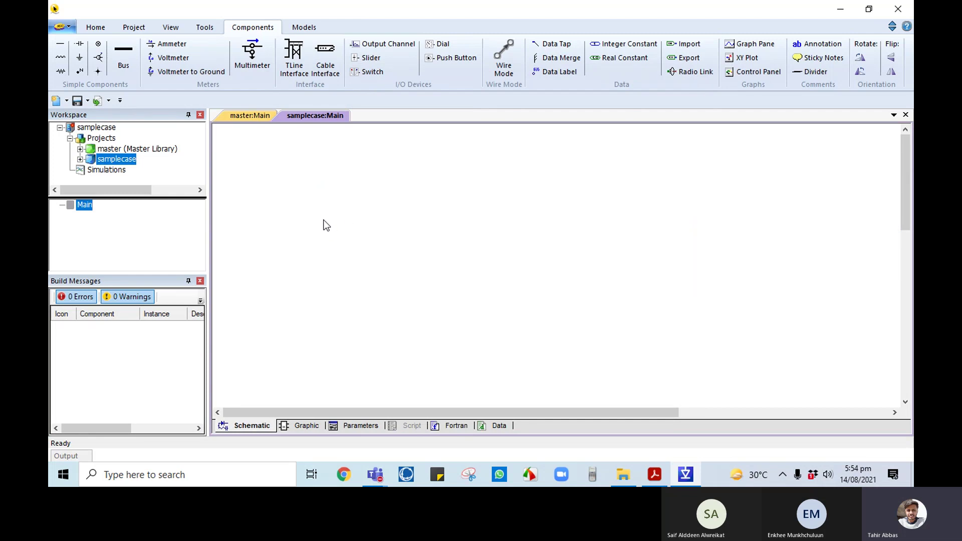
- Place a wire and two inductors side by side on the samplecase schematic
left_click(59, 45)
left_click(60, 58)
left_click(486, 242)
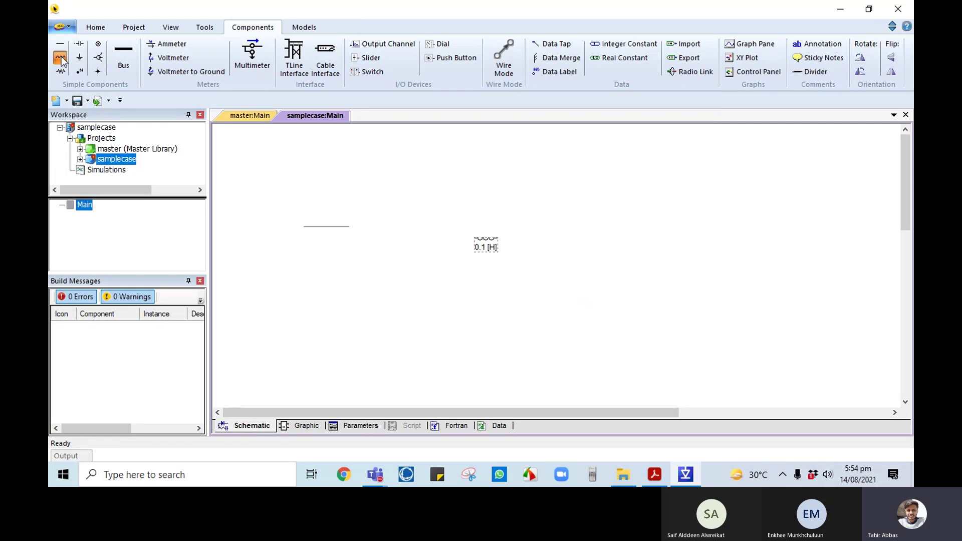
left_click(476, 202)
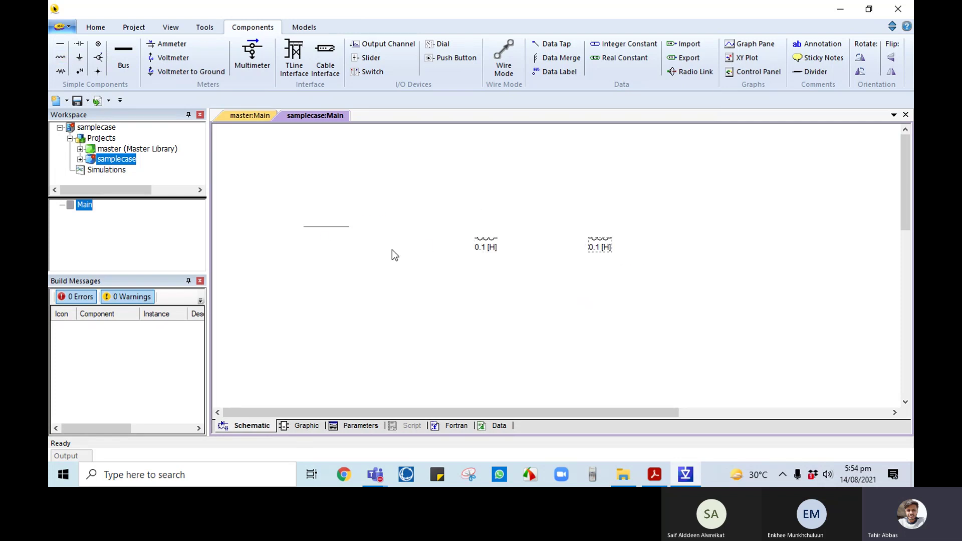
- Place a capacitor, a ground and a node label in a row below the wire and inductors
left_click(80, 44)
left_click(293, 286)
left_click(79, 44)
left_click(379, 296)
left_click(78, 71)
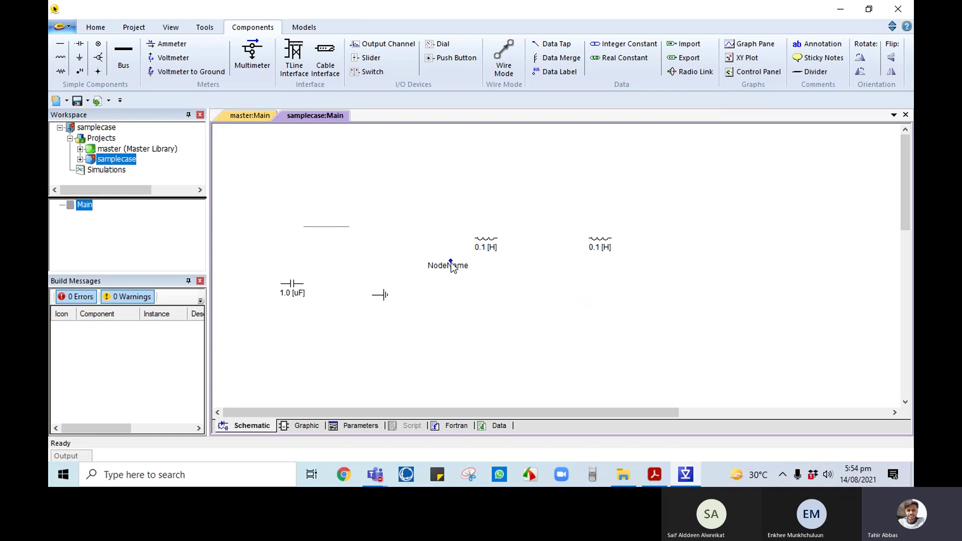
left_click(461, 289)
- Place an ammeter, a voltmeter, a voltmeter to ground and a multimeter around the wire and inductors
left_click(170, 44)
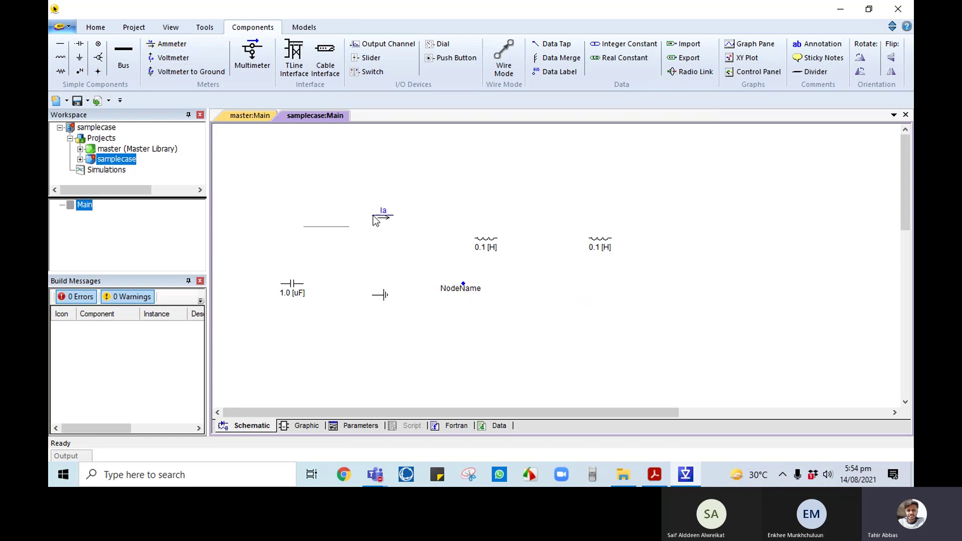
left_click(406, 214)
left_click(170, 57)
left_click(173, 71)
left_click(349, 186)
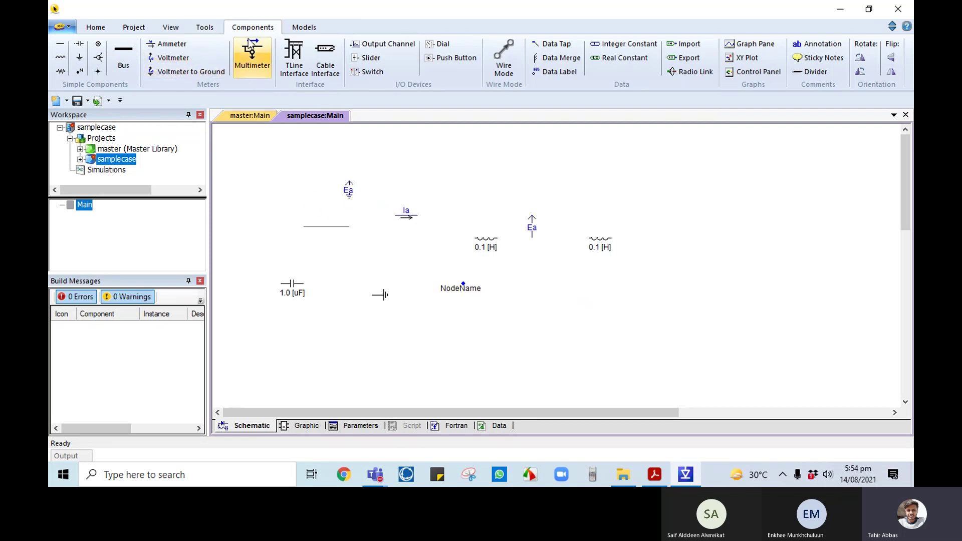
left_click(249, 45)
left_click(532, 186)
- Try out a second multimeter and a transmission line interface on the schematic, and look over the interface's configuration
left_click(256, 63)
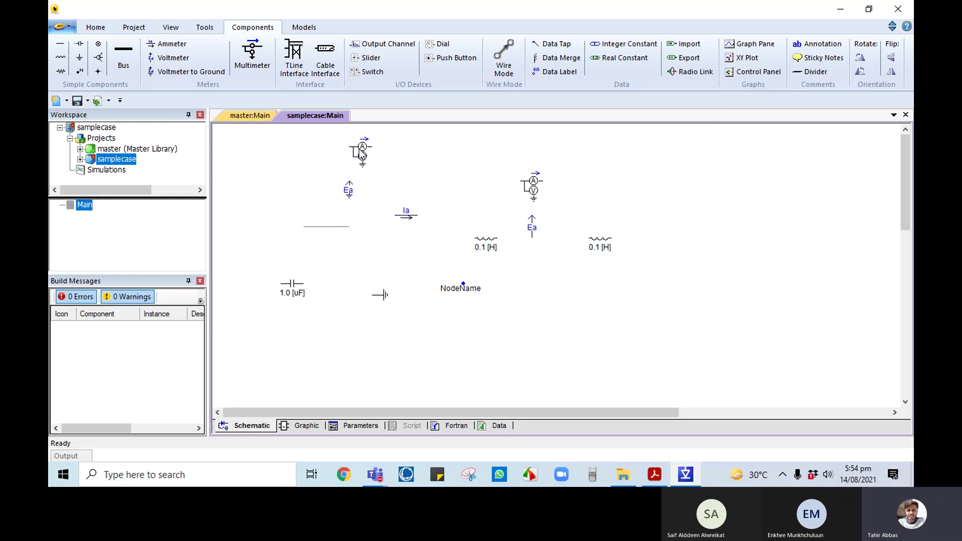
left_click(367, 160)
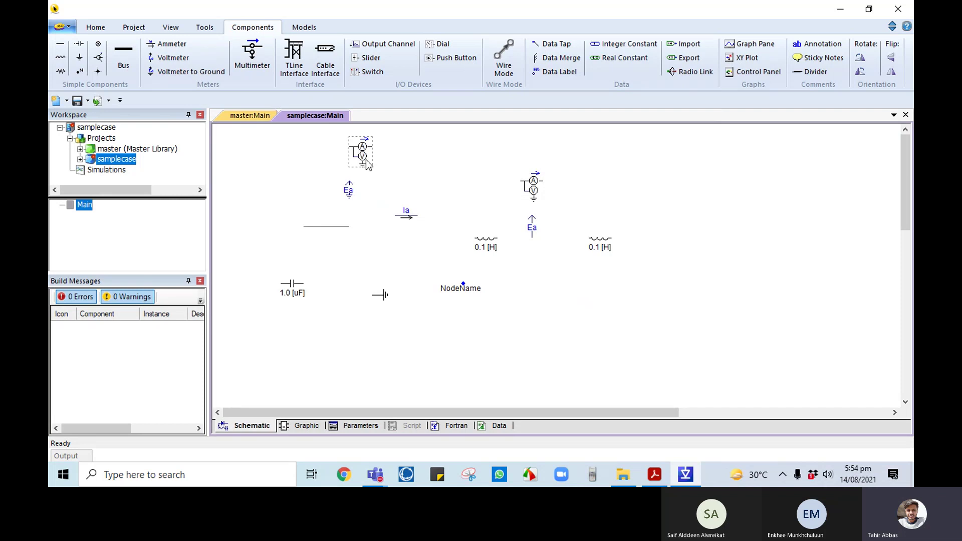
left_click(302, 66)
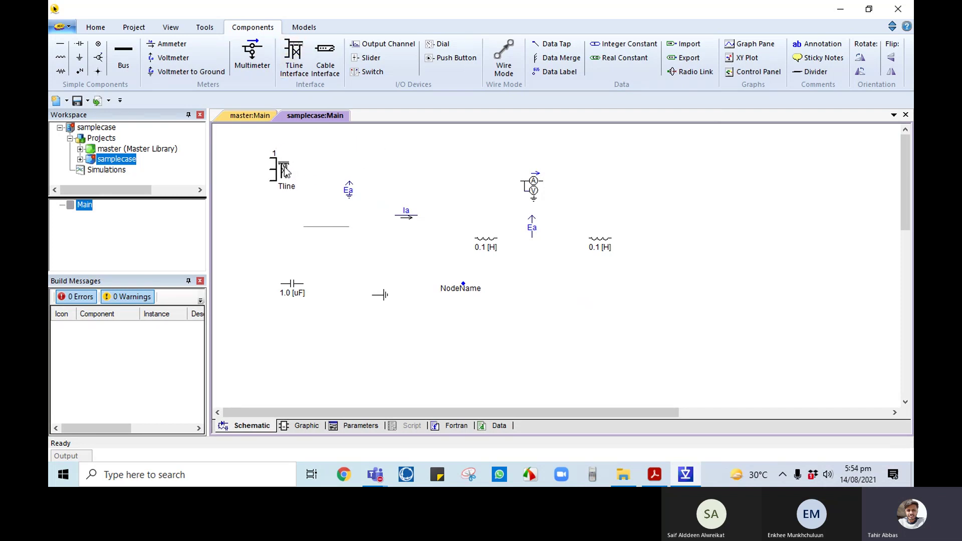
left_click(285, 170)
double_click(283, 169)
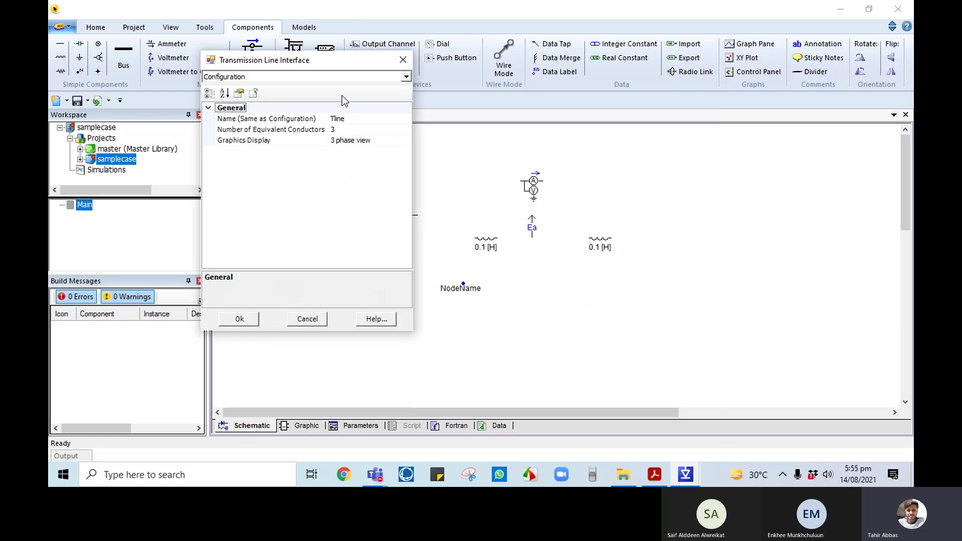
left_click(406, 61)
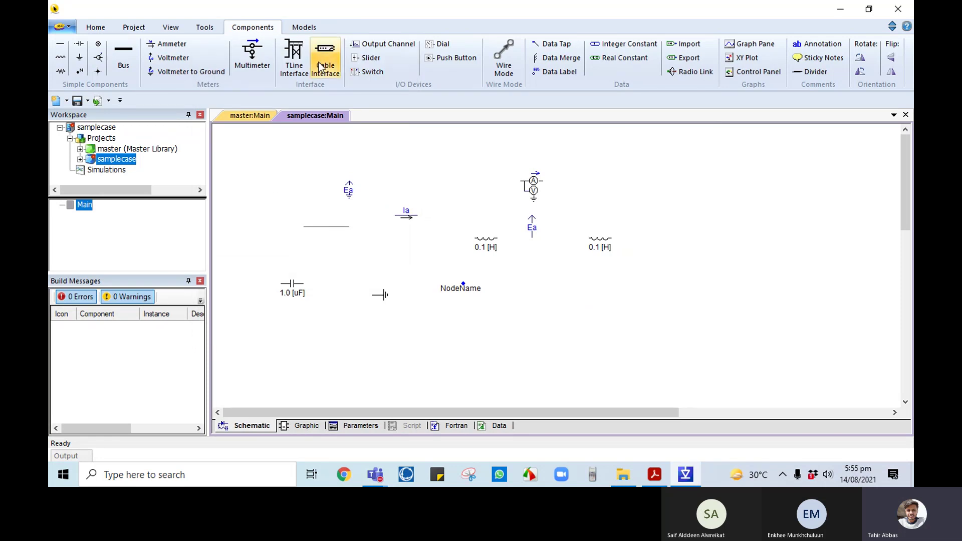
- Place an output channel and a tall vertical divider to the right of the inductors
left_click(394, 43)
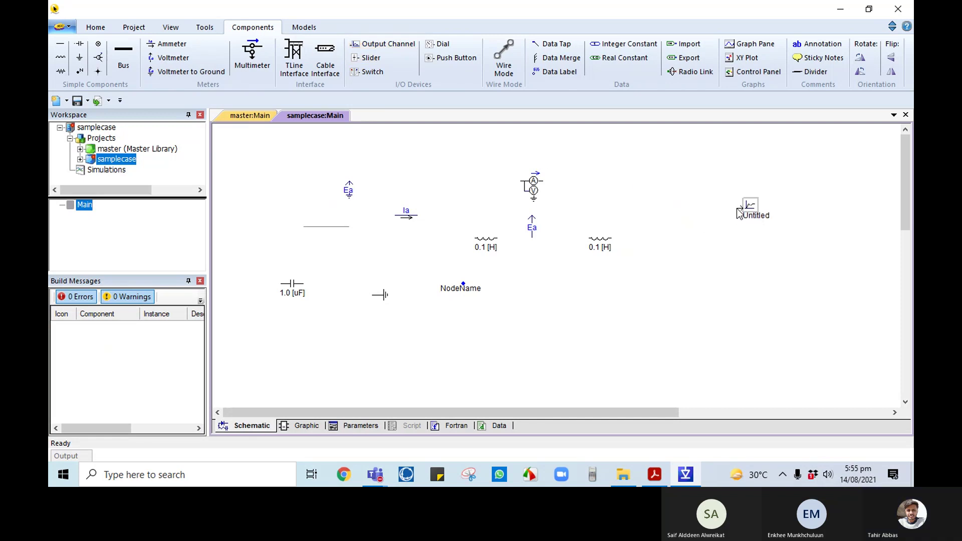
left_click(740, 203)
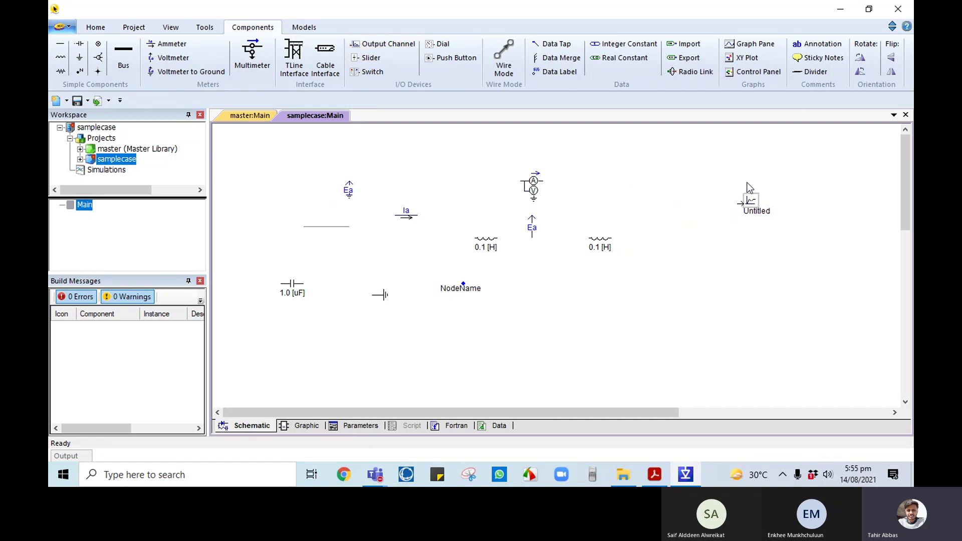
left_click(807, 72)
left_click(696, 176)
left_click(702, 146)
left_click_drag(738, 146, 669, 354)
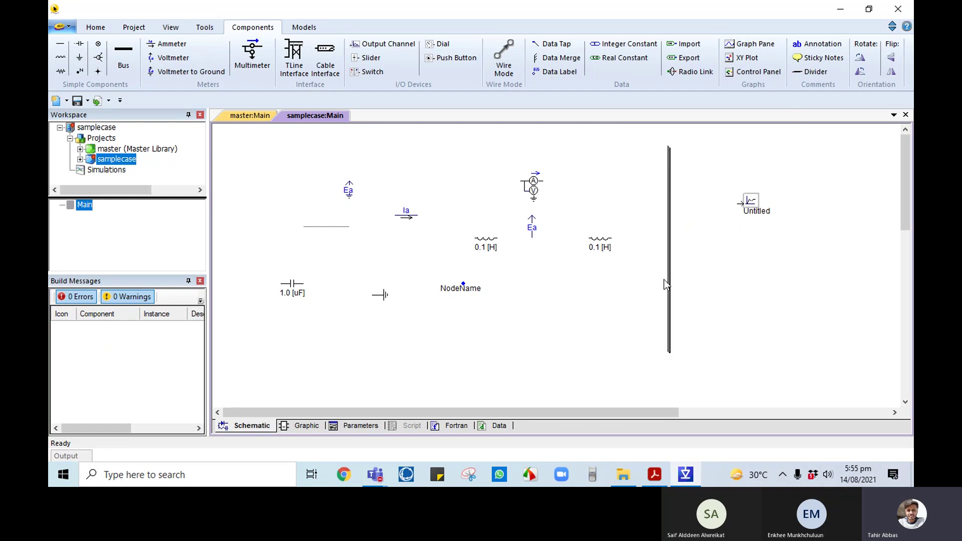
left_click_drag(659, 272, 623, 275)
- Move the output channel closer to the divider and place a slider, switch, dial and push button below it
left_click(745, 207)
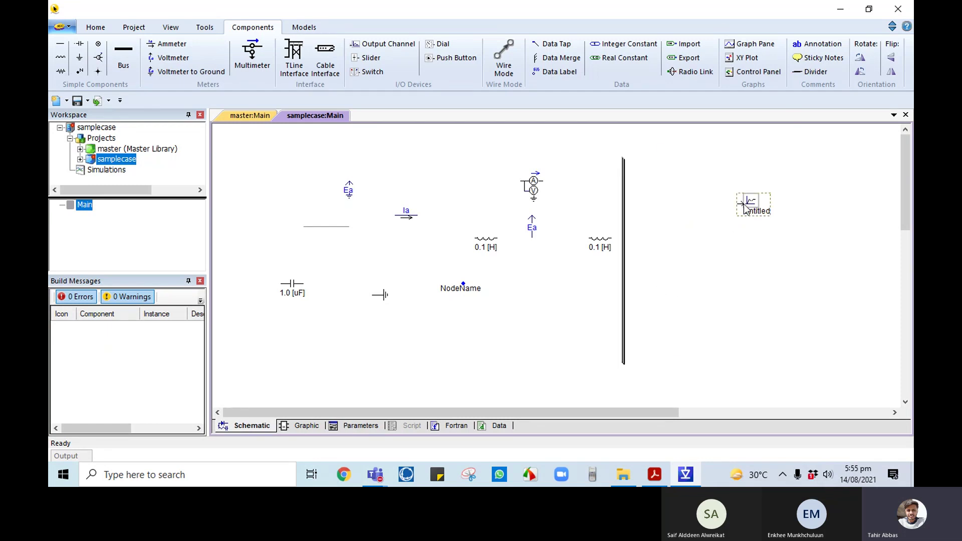
left_click_drag(745, 206, 699, 172)
left_click(691, 202)
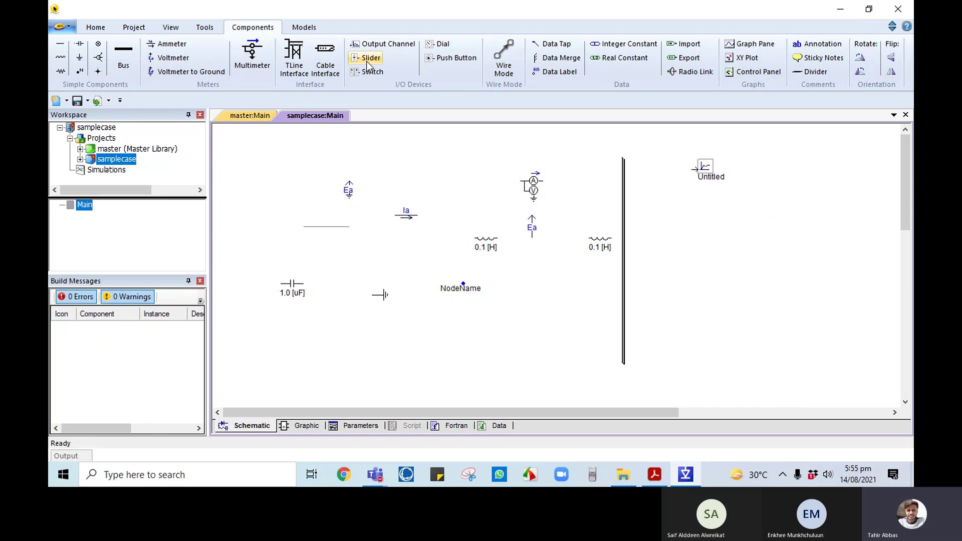
left_click(368, 58)
left_click(679, 213)
left_click(371, 72)
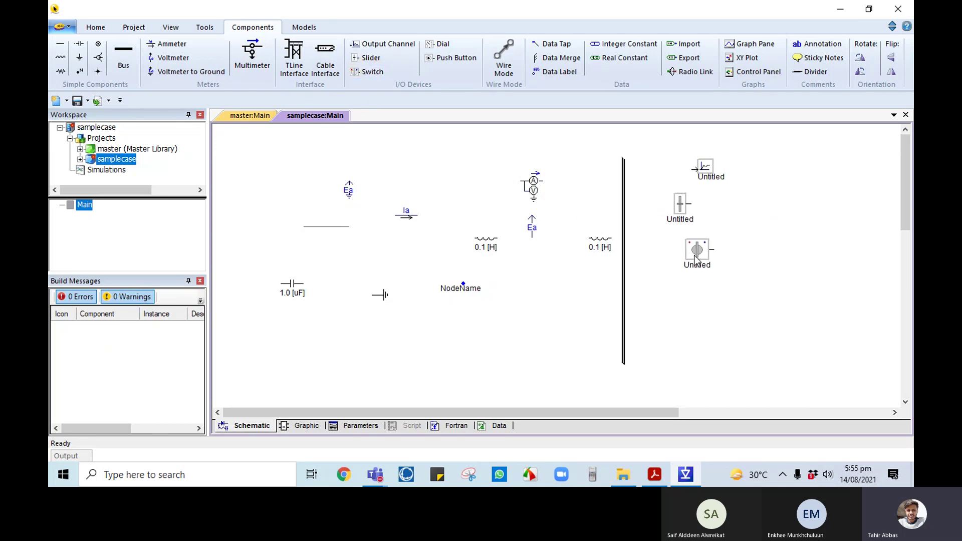
left_click(695, 260)
left_click(439, 44)
left_click(696, 304)
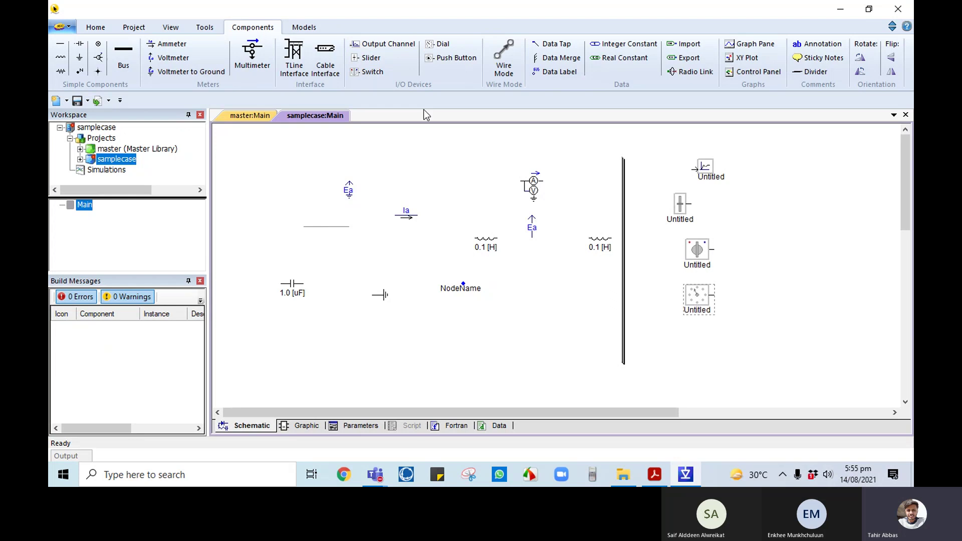
left_click(682, 357)
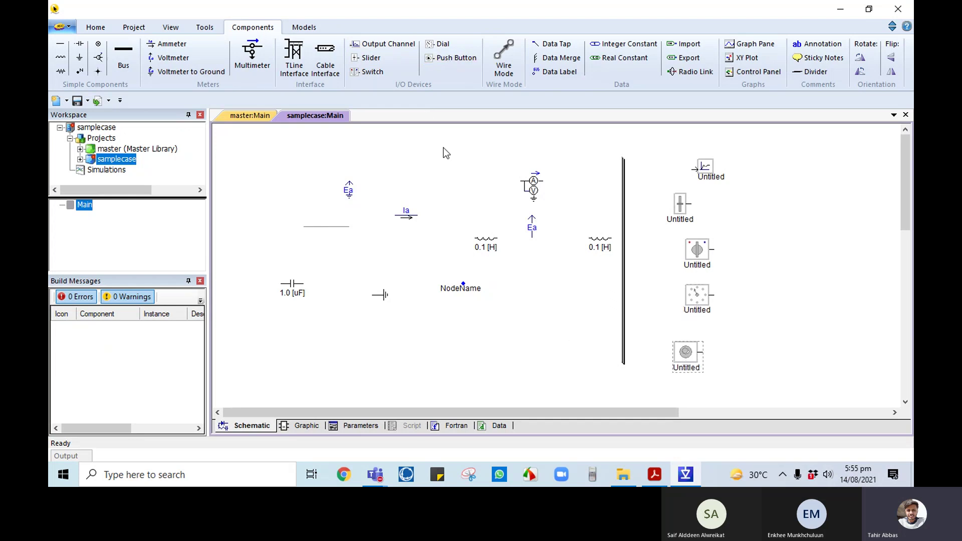
- Draw a short horizontal wire below the node label in Wire Mode and shorten it at its left end
left_click(504, 58)
left_click(530, 365)
right_click(457, 368)
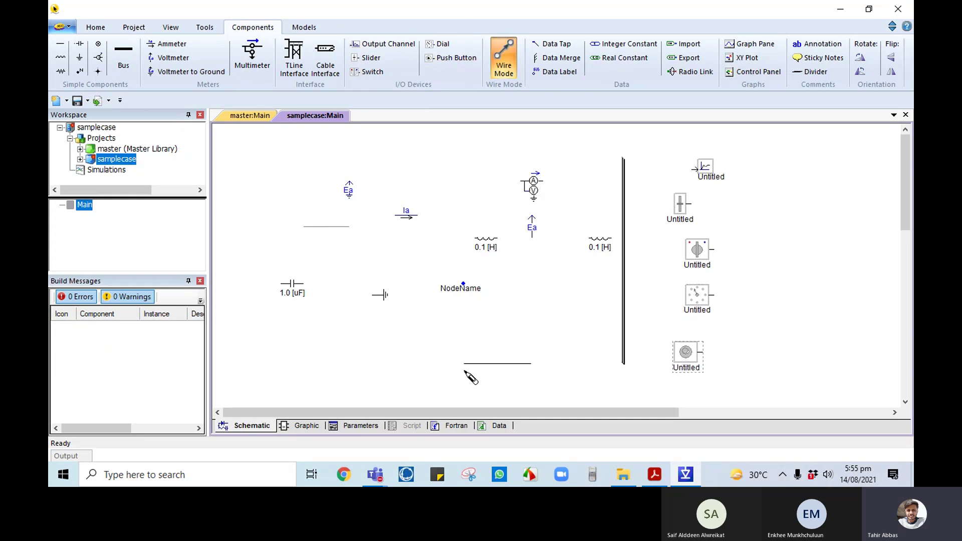
left_click(531, 364)
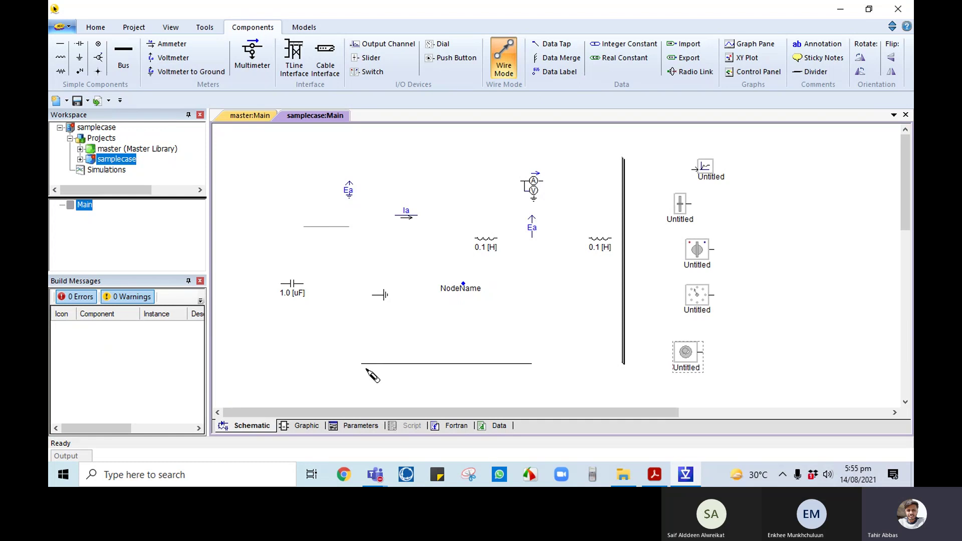
key("Escape")
left_click(474, 364)
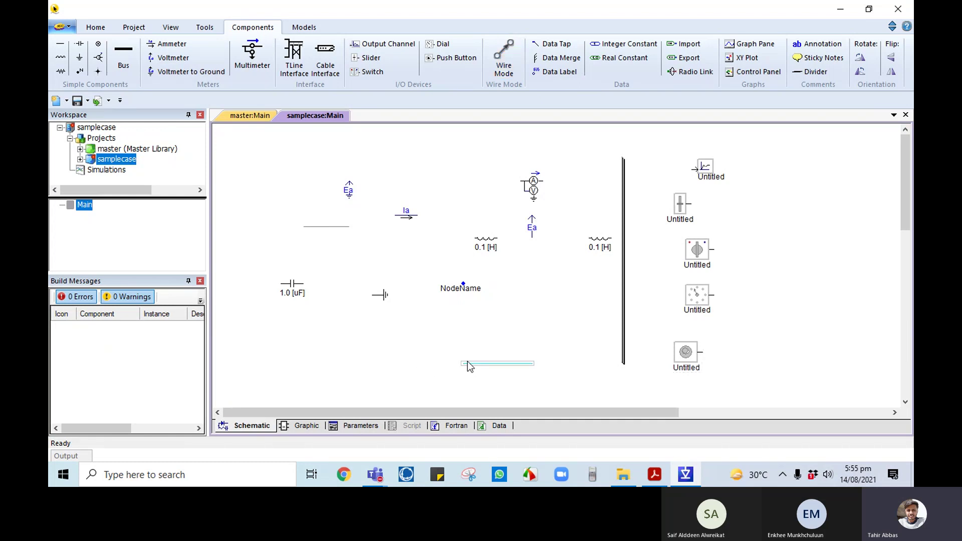
left_click(468, 363)
left_click_drag(484, 365, 485, 366)
- Draw a multi-segment stepped wire descending to the left below the node label in Wire Mode
left_click(503, 58)
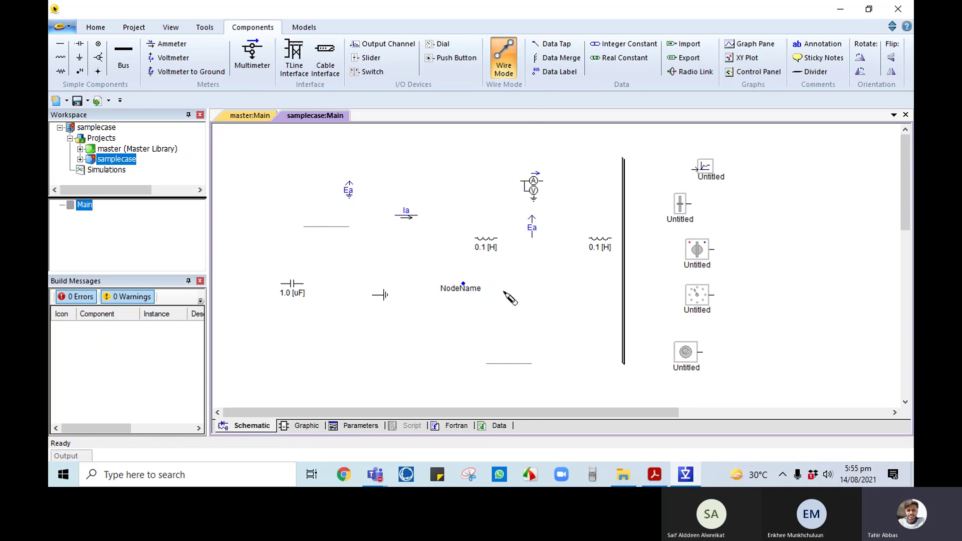
left_click(526, 340)
left_click(520, 295)
left_click(475, 317)
left_click(440, 341)
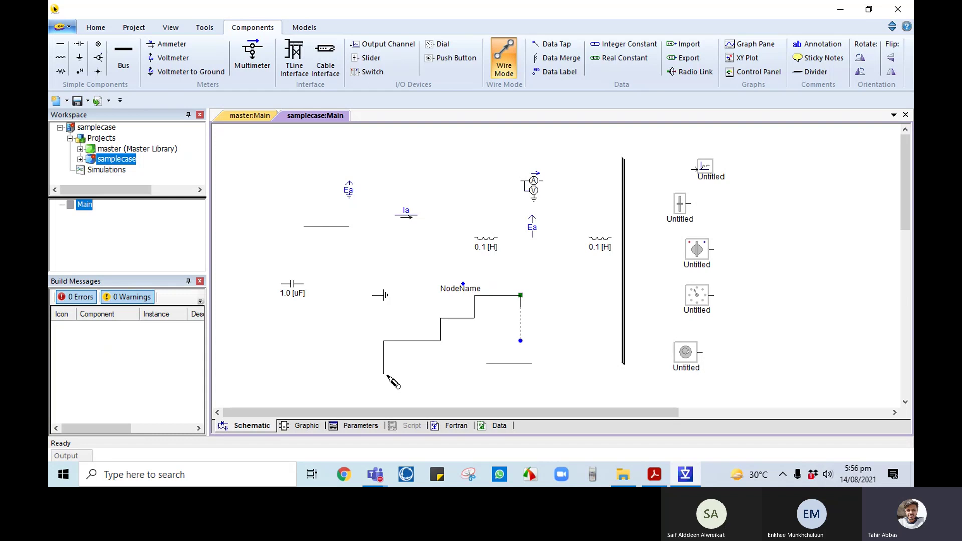
right_click(386, 375)
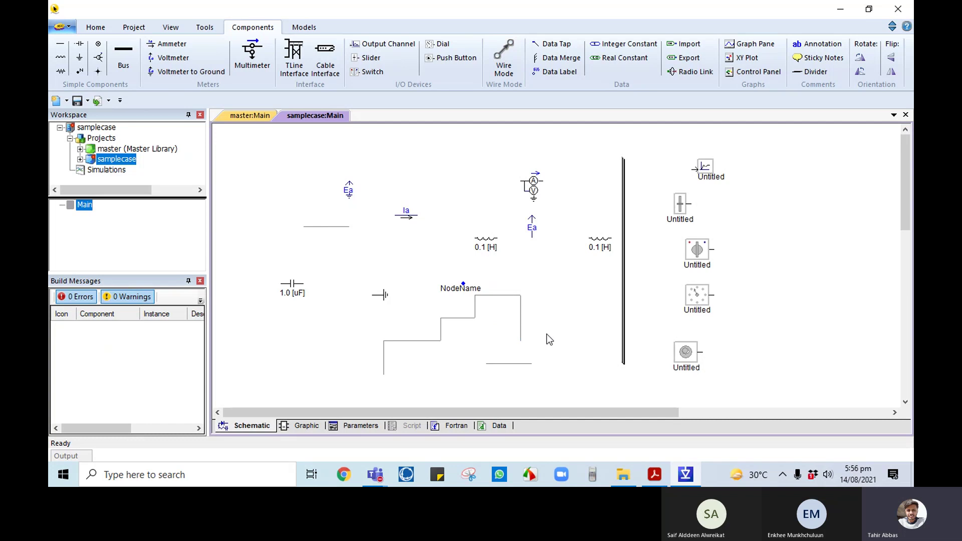
- Place a data tap beside the multimeter, look over its configuration and input data type options, and close them unchanged
left_click(558, 45)
double_click(593, 194)
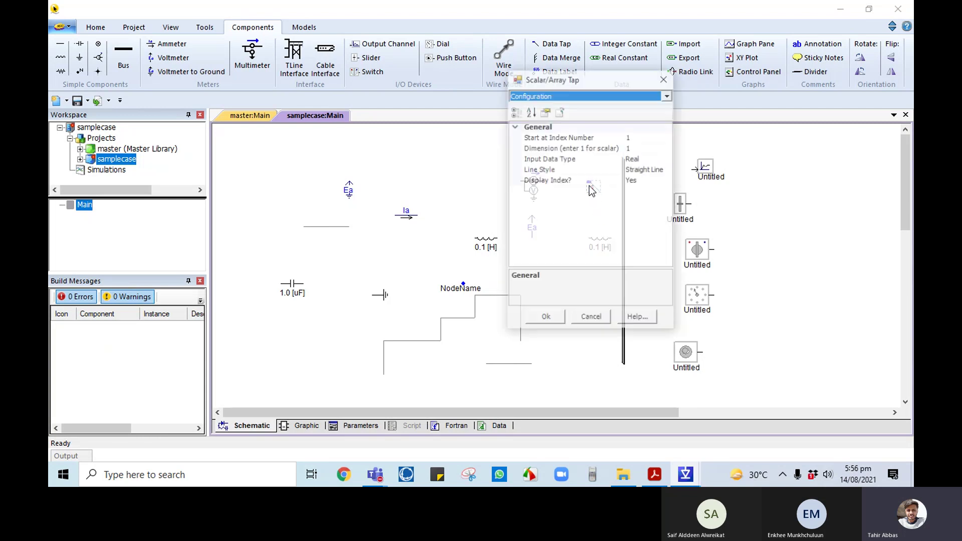
left_click(643, 92)
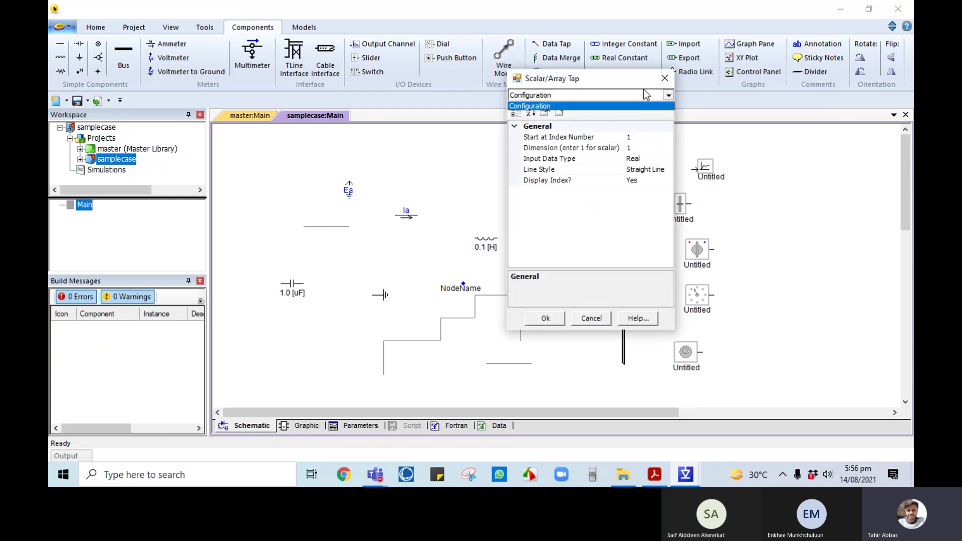
left_click(627, 101)
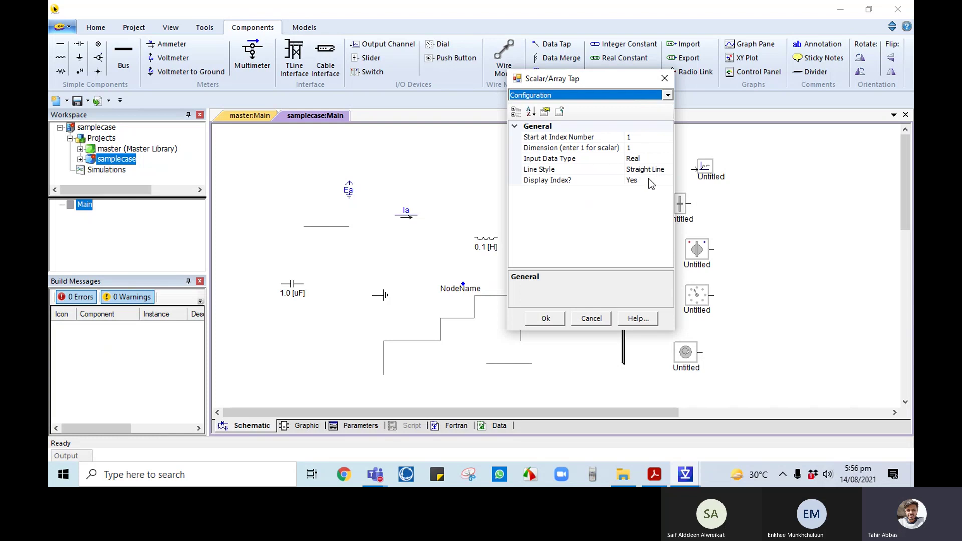
left_click(651, 183)
left_click(645, 160)
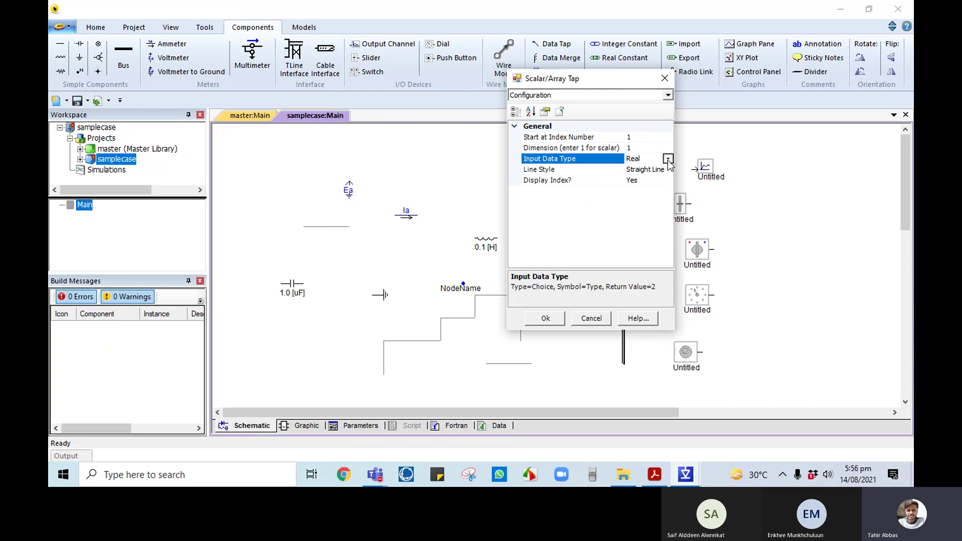
left_click(668, 159)
left_click(668, 158)
left_click(664, 79)
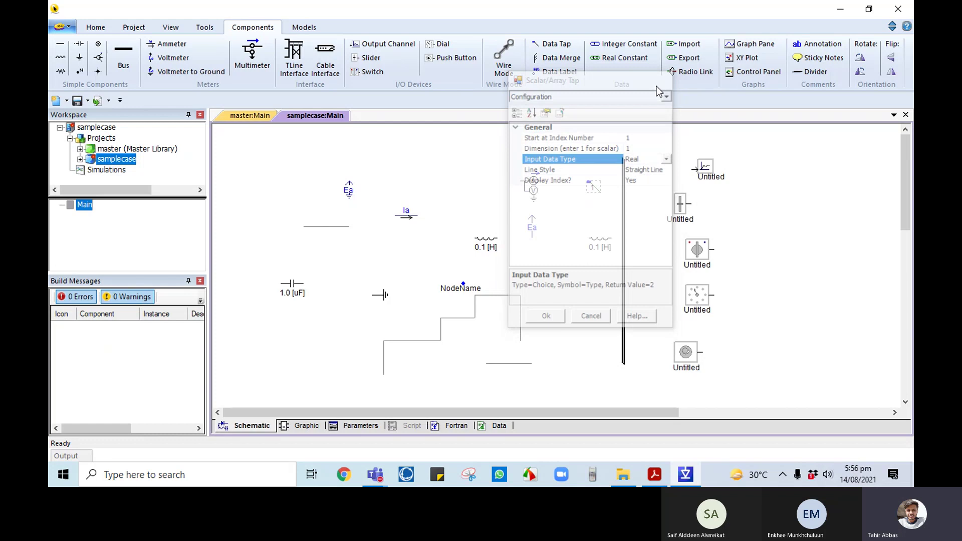
- Place a data merge between the multimeter and the data tap, and look over its configuration without changing it
left_click(555, 59)
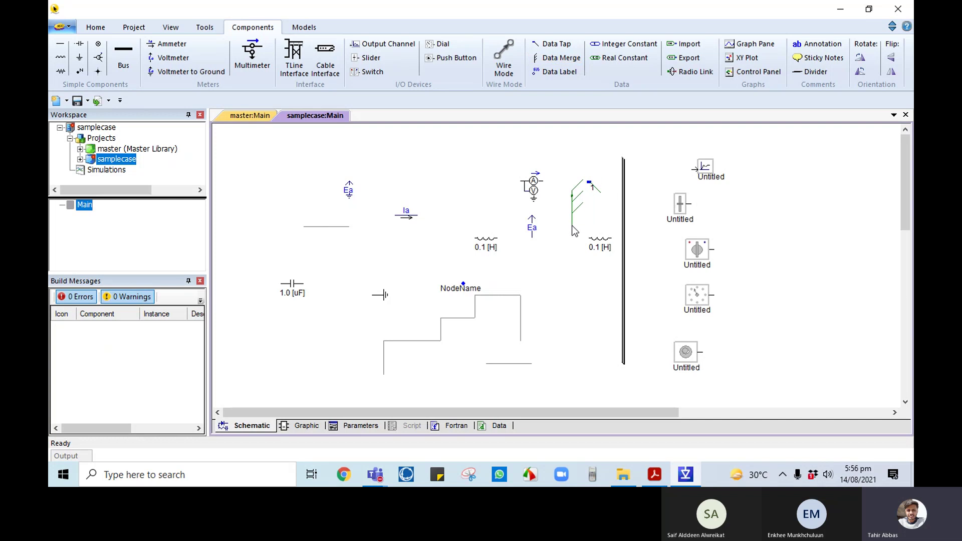
left_click(576, 198)
double_click(575, 191)
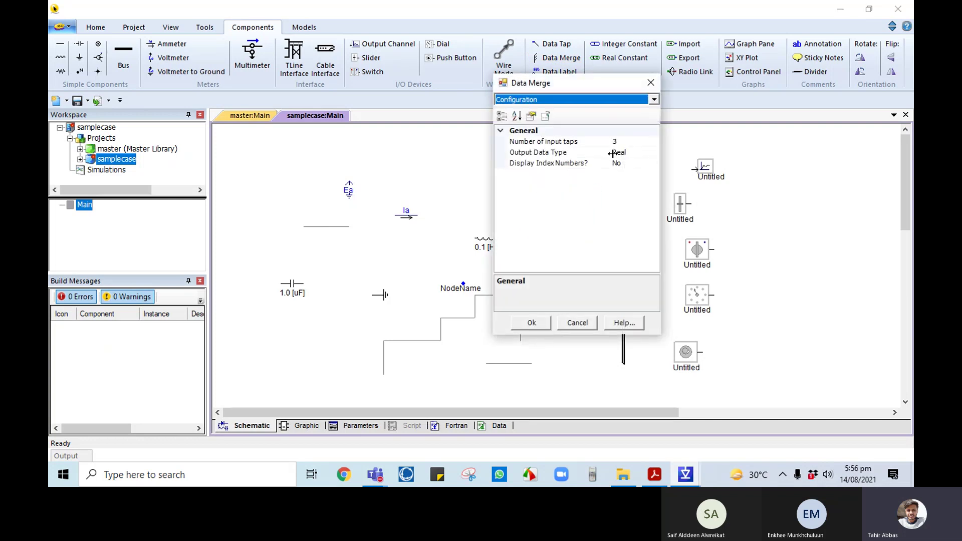
left_click(651, 81)
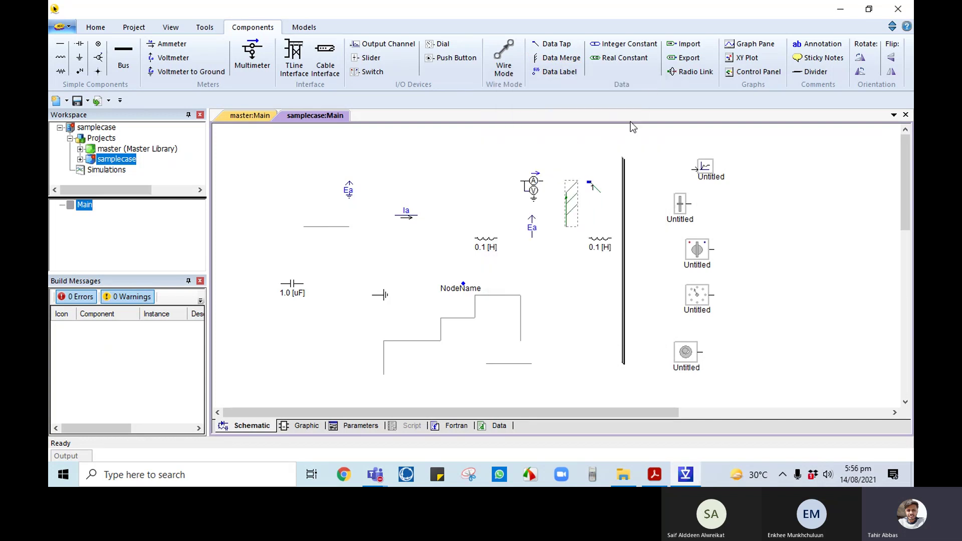
- Place a data label right of the stepped wire, and view its parameters without changing them
left_click(558, 75)
left_click(577, 311)
double_click(580, 315)
left_click(653, 205)
- Place two integer constants on the schematic, one above and one below the capacitor
left_click(623, 52)
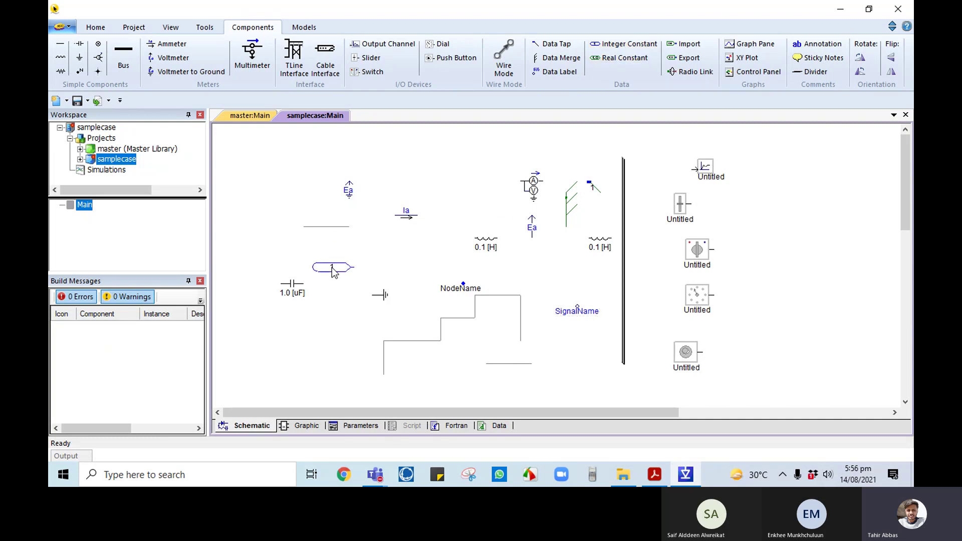
left_click(327, 274)
left_click(635, 47)
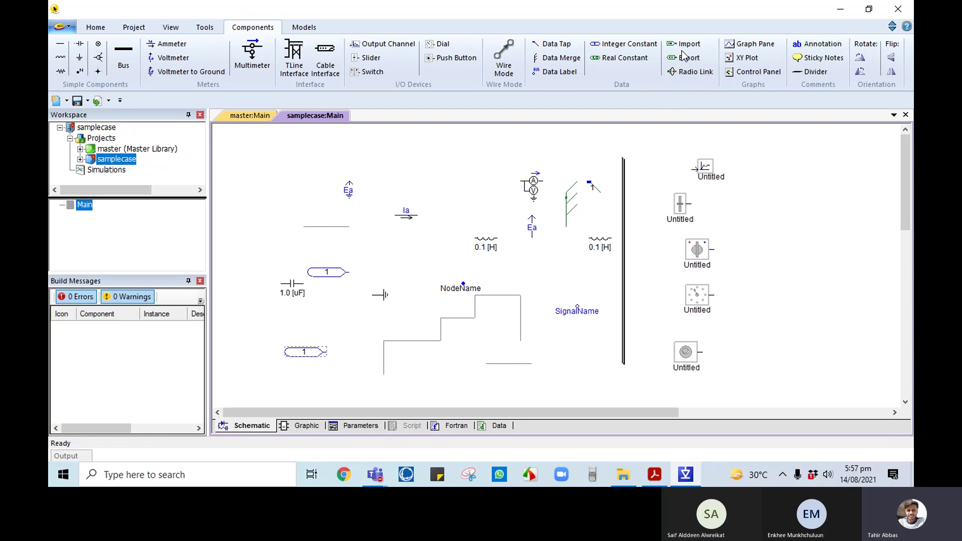
- Place a graph pane beside the I/O devices, shift it slightly left, and add an XY plot over the central components
left_click(752, 45)
left_click(758, 172)
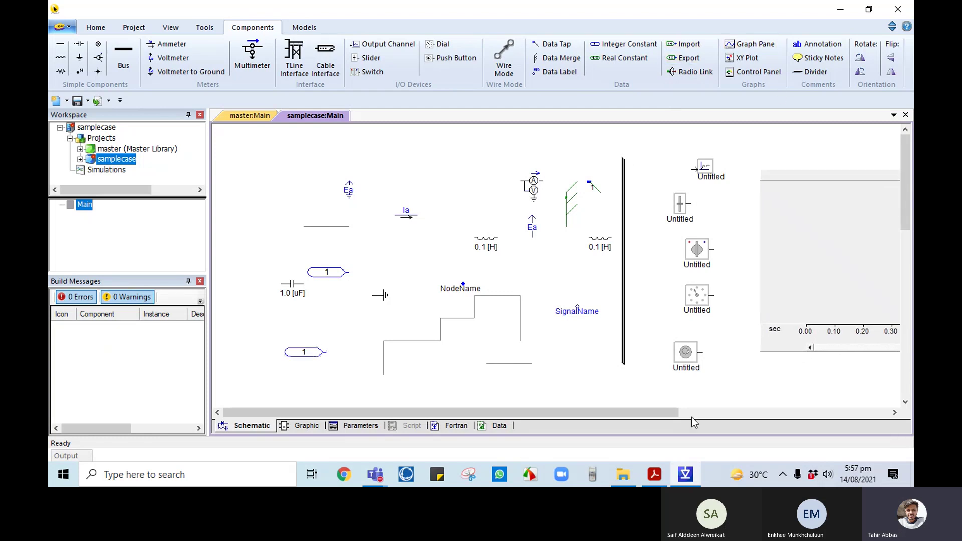
mouse_move(805, 180)
left_mouse_down()
mouse_move(741, 174)
mouse_move(772, 179)
left_mouse_up()
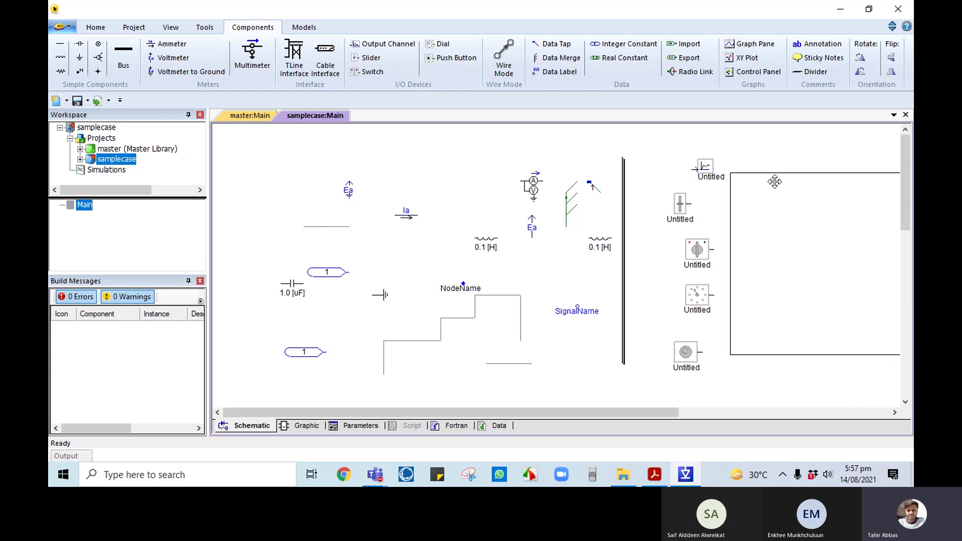
left_click(747, 57)
left_click(376, 172)
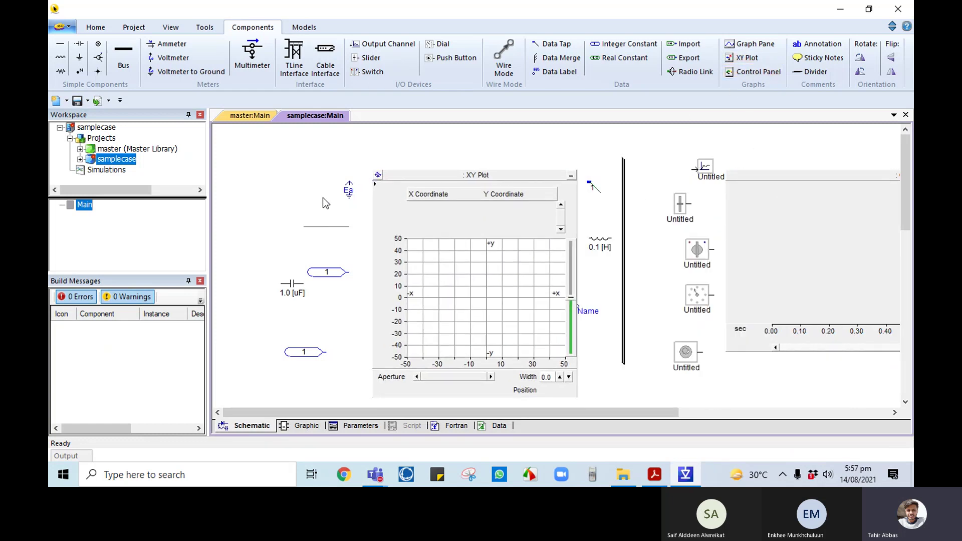
- Place a control panel above the inductor beside the bus, and move the XY plot left and slightly up
left_click(751, 71)
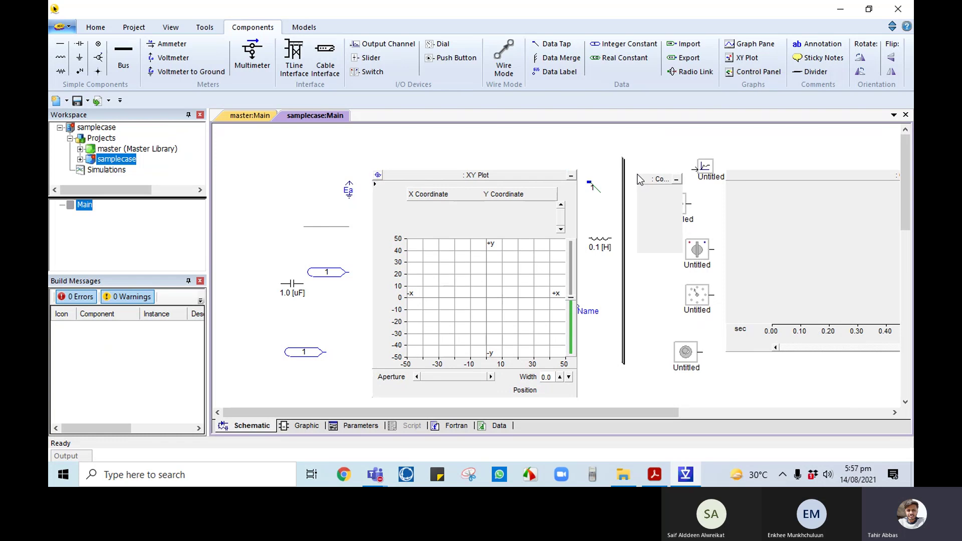
left_click(592, 141)
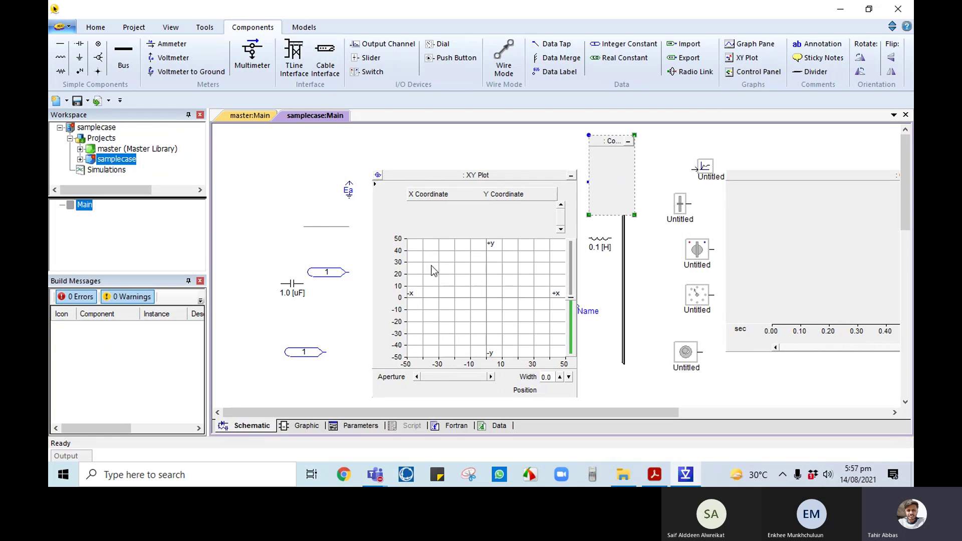
left_click(503, 179)
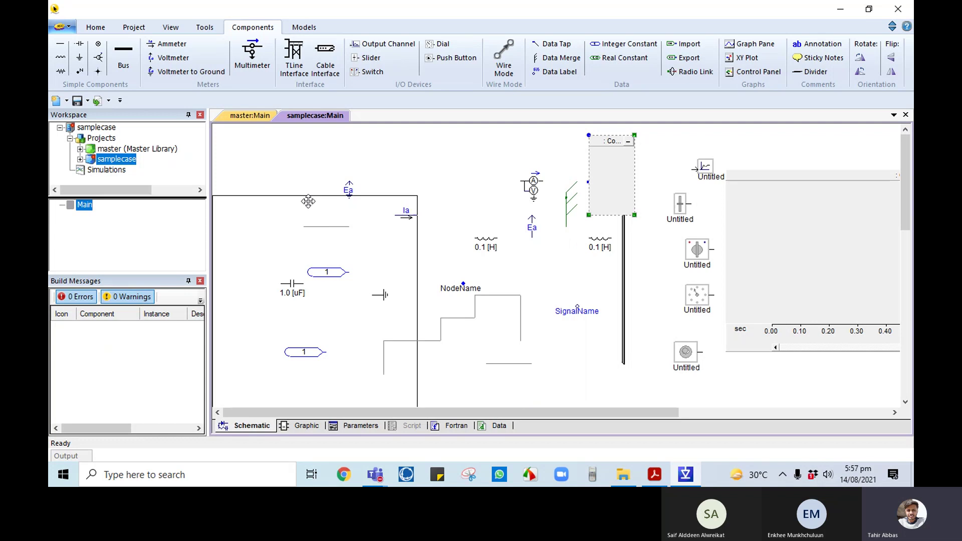
left_click_drag(346, 199, 436, 163)
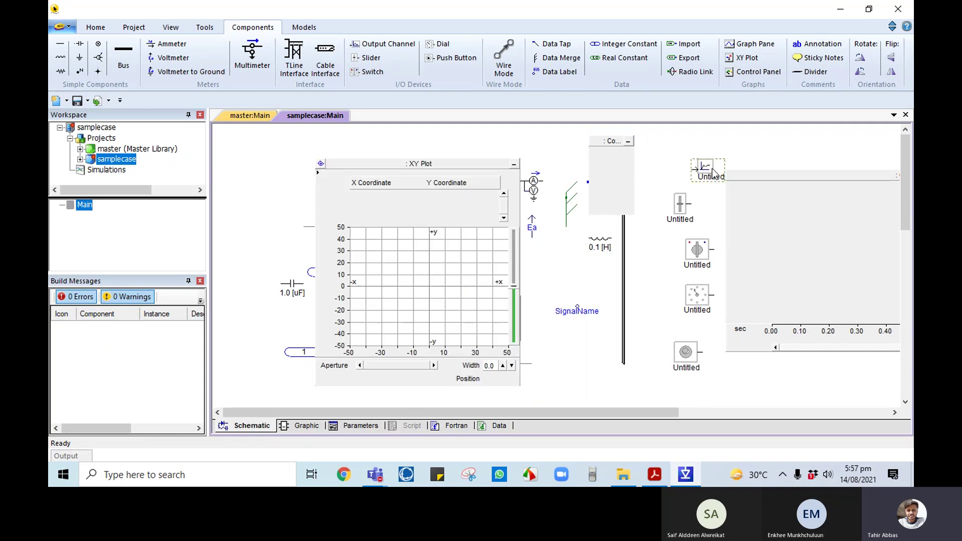
- Add the output channel's signal to the XY plot and as a meter on the control panel, and shift the channel up
left_click_drag(714, 173, 389, 173)
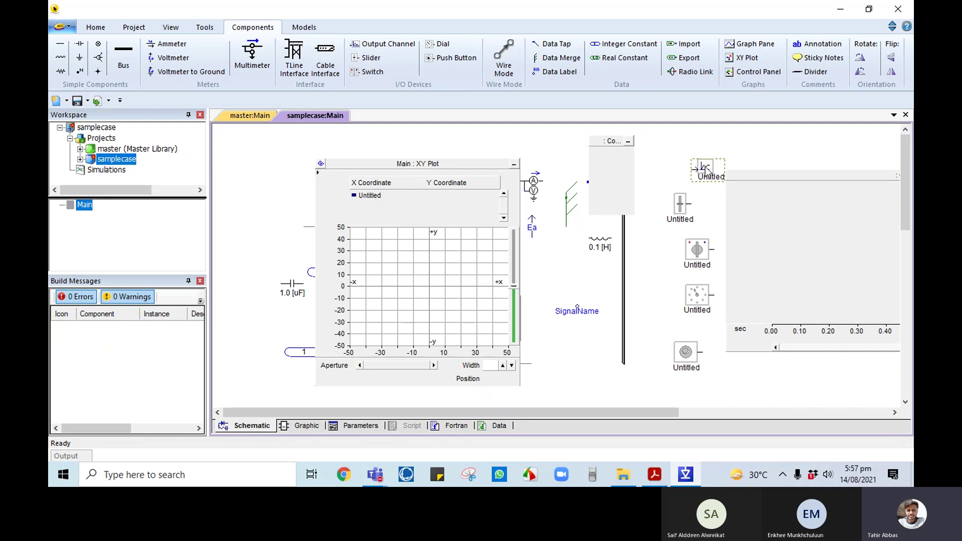
left_click_drag(705, 168, 607, 148)
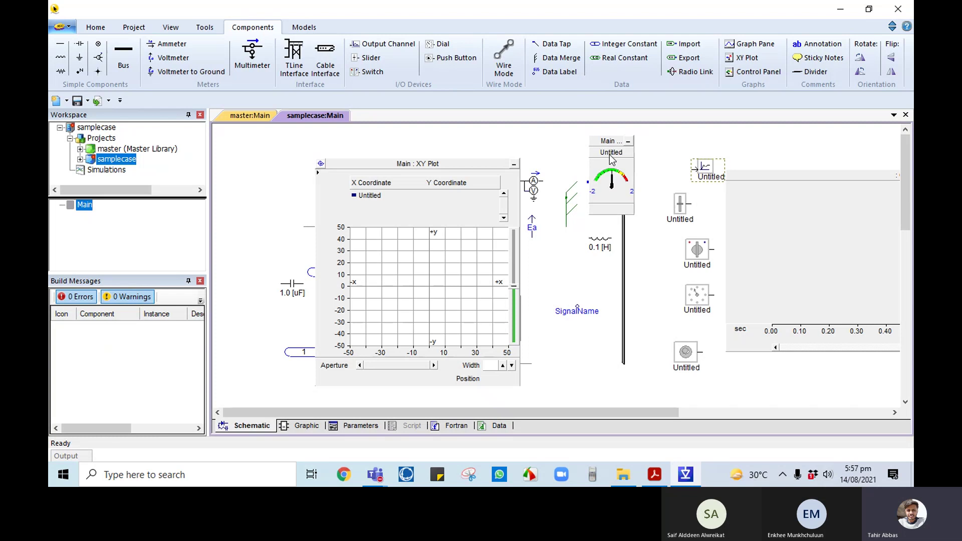
mouse_move(707, 169)
left_mouse_down()
mouse_move(707, 181)
mouse_move(709, 151)
left_mouse_up()
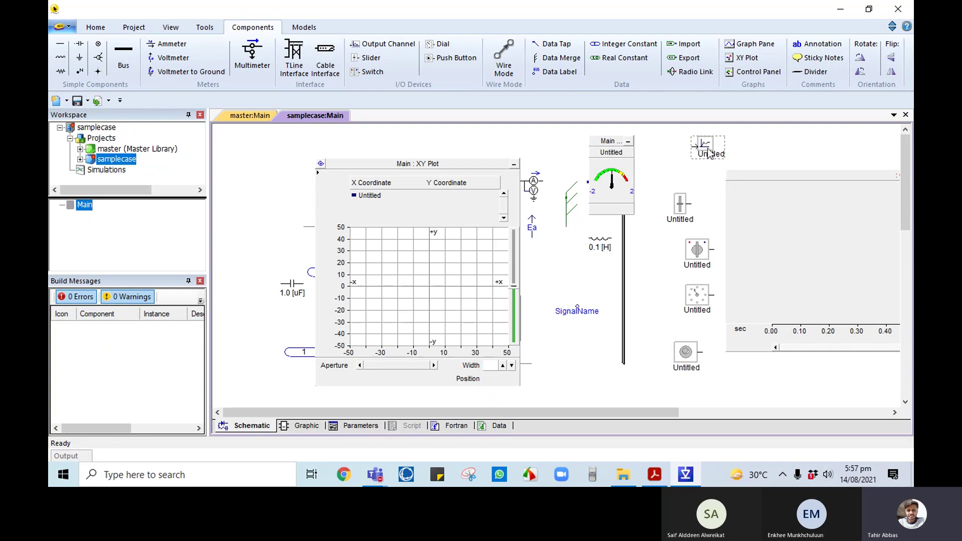
- Move the empty graph pane below the output channel, and place an overlay graph with the channel's signal beside the XY plot
left_click_drag(708, 150, 806, 221)
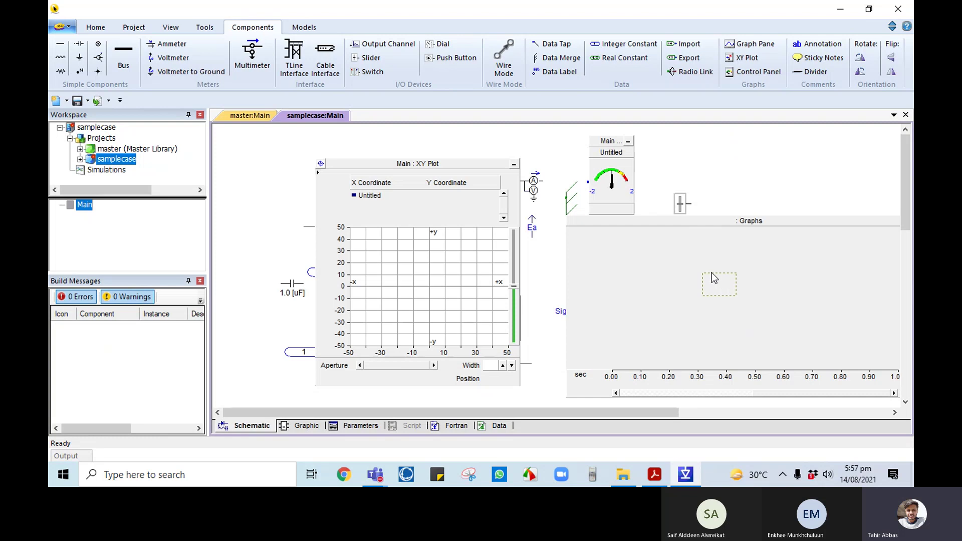
left_click(712, 272)
right_click(708, 149)
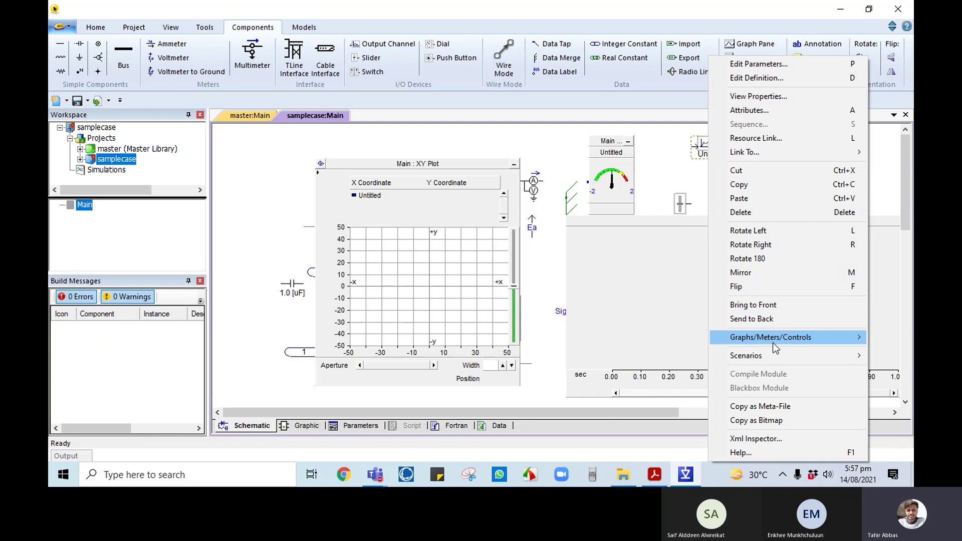
mouse_move(772, 342)
left_click(607, 430)
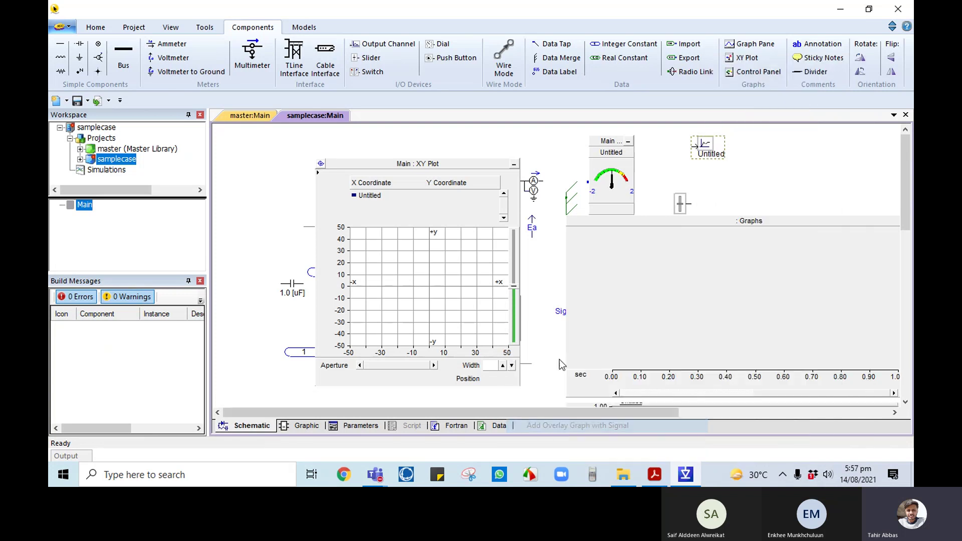
left_click(535, 209)
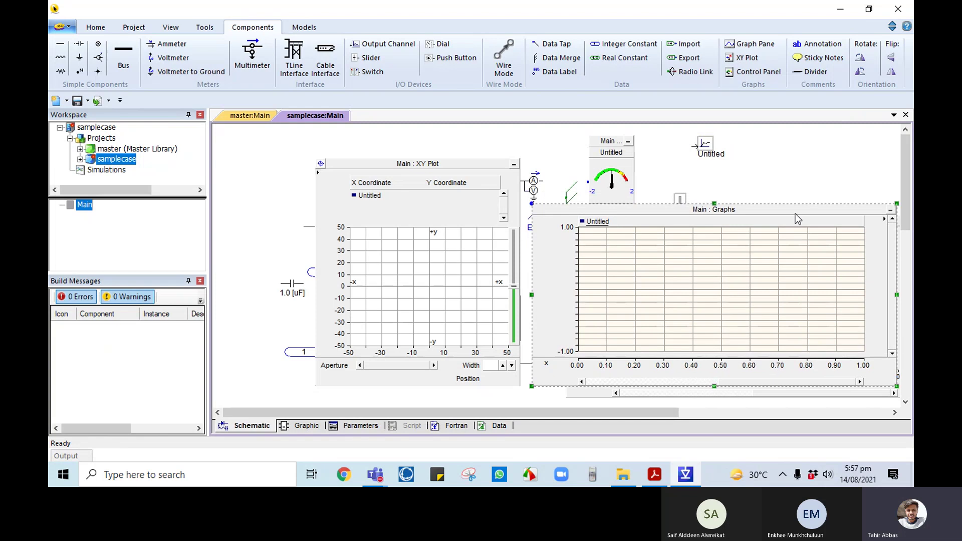
- Examine the new graph's horizontal axis properties without changing them
left_click(865, 218)
mouse_move(897, 387)
left_mouse_down()
mouse_move(895, 372)
mouse_move(891, 380)
left_mouse_up()
right_click(890, 380)
left_click(891, 381)
right_click(890, 381)
double_click(880, 382)
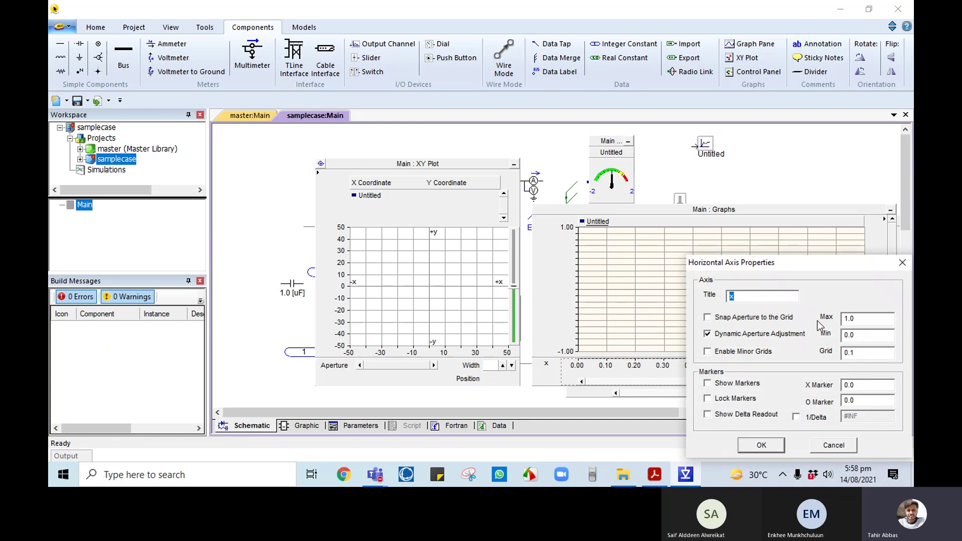
left_click(903, 264)
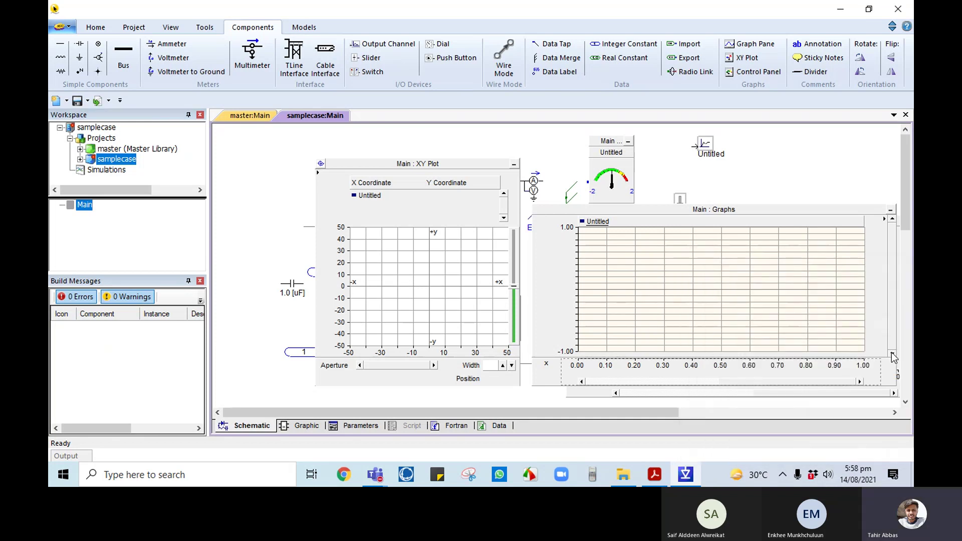
left_click(797, 276)
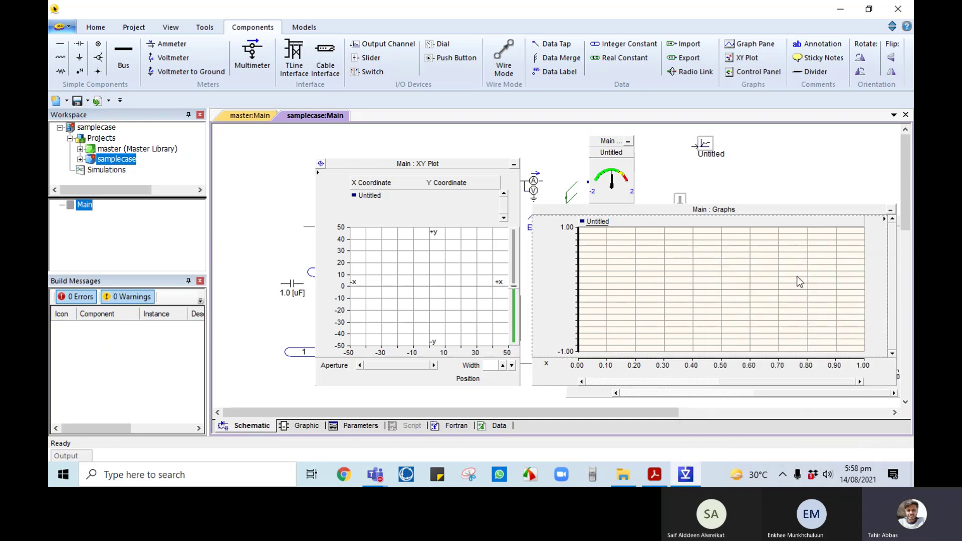
- Minimize the graph frame holding the signal, and view the empty graph frame's properties without changing them
left_click(890, 210)
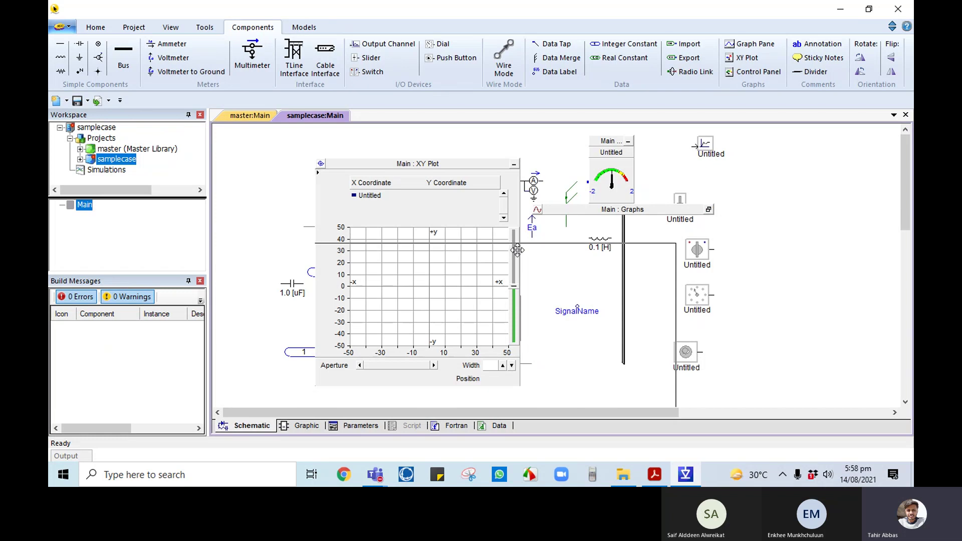
double_click(524, 254)
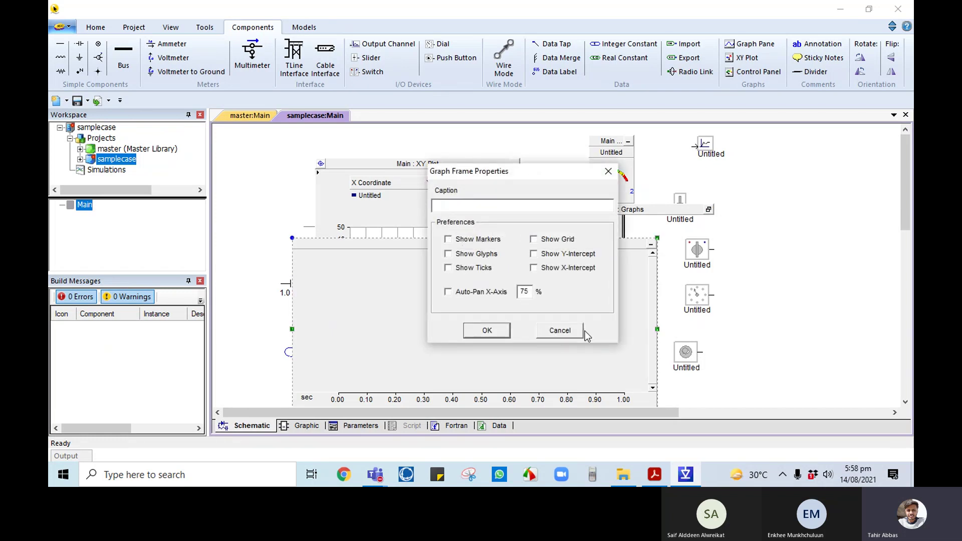
left_click(560, 331)
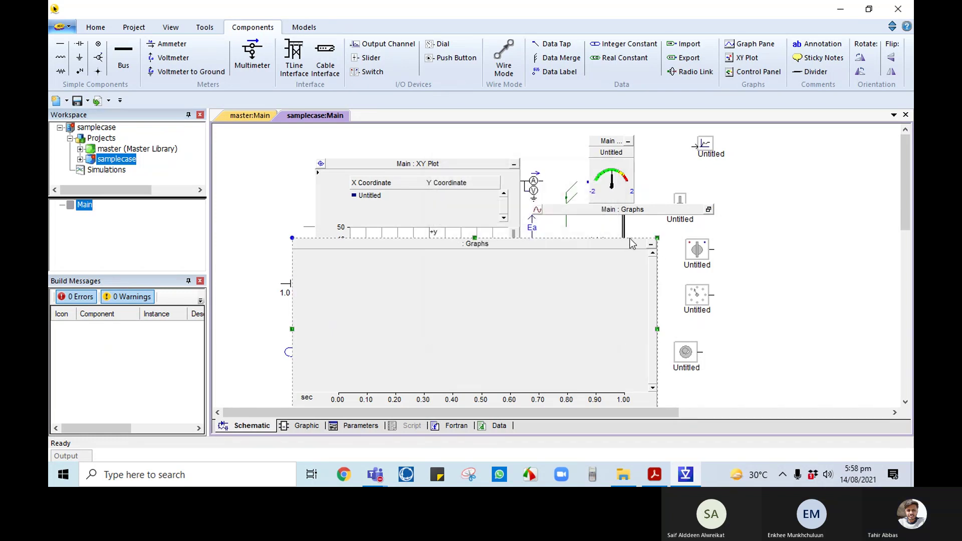
- Delete the empty graph frame, the XY plot and the control panel from the schematic
left_click(652, 245)
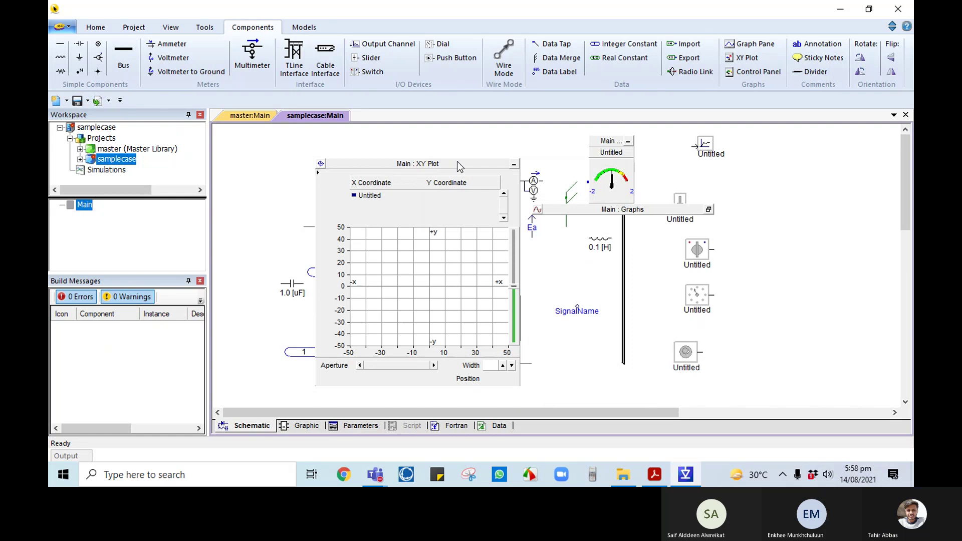
left_click_drag(457, 161, 464, 159)
key("Delete")
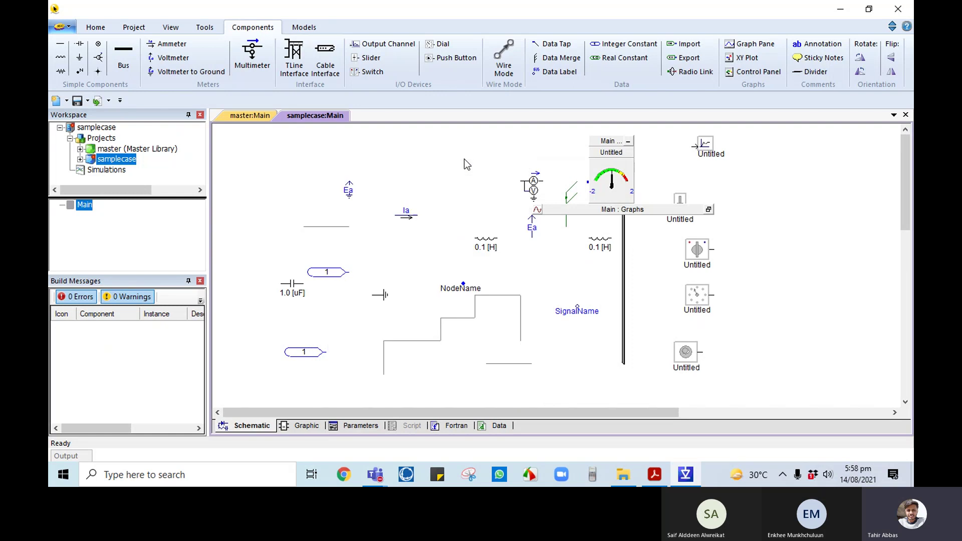
left_click(593, 142)
key("Delete")
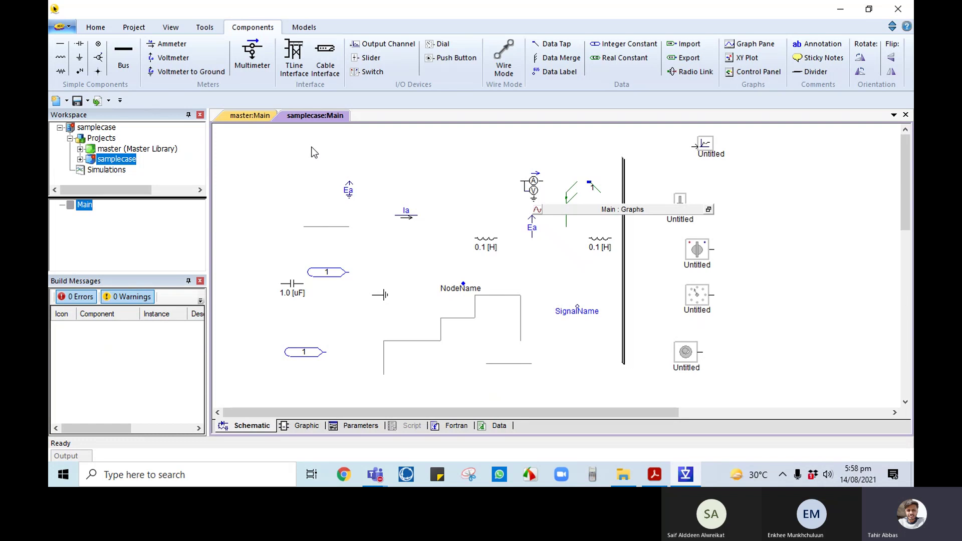
- Look through the CSMF models in the component library without placing any
left_click(302, 27)
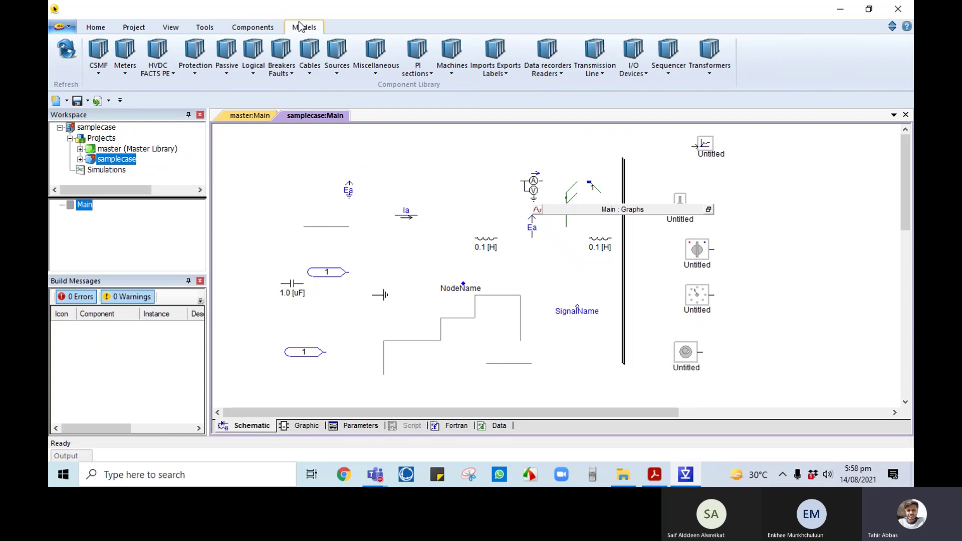
left_click(98, 74)
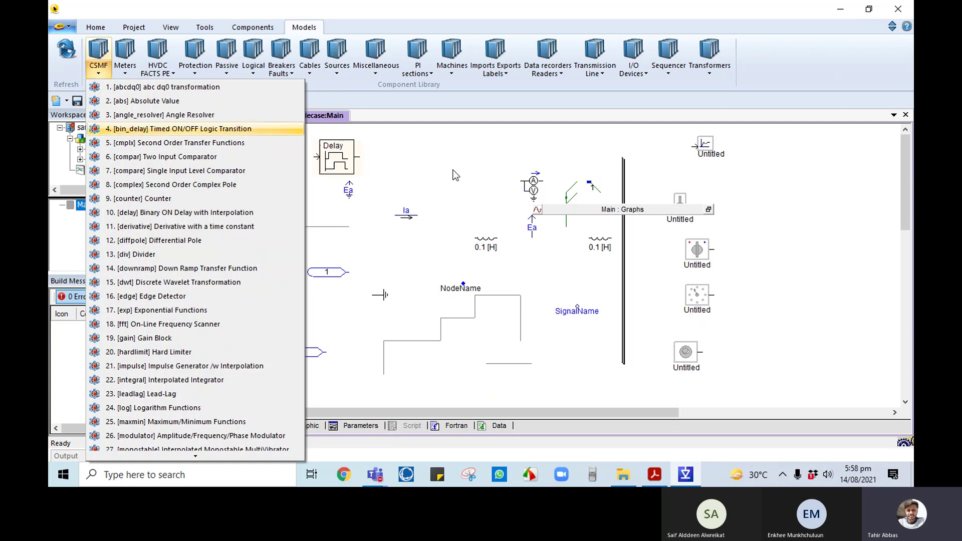
left_click(471, 166)
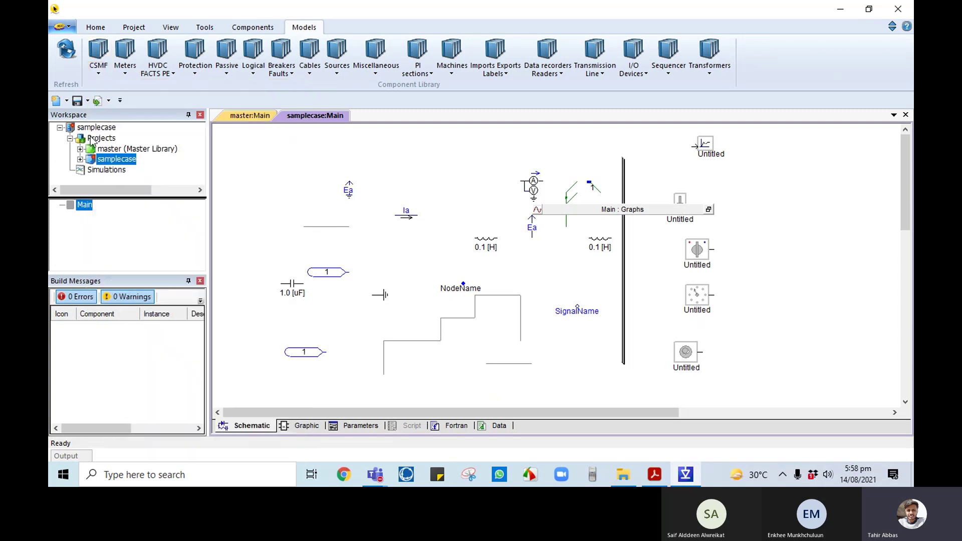
- Copy the TIME component from the master library's Miscellaneous page and paste two copies near the voltmeter to ground in samplecase
left_click(110, 142)
double_click(117, 149)
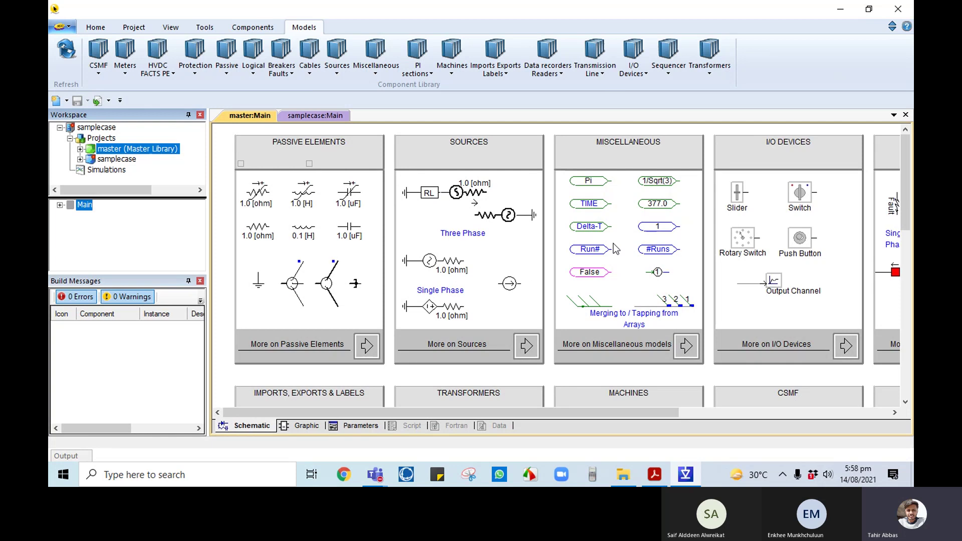
left_click(686, 346)
scroll(554, 260, "down", 10)
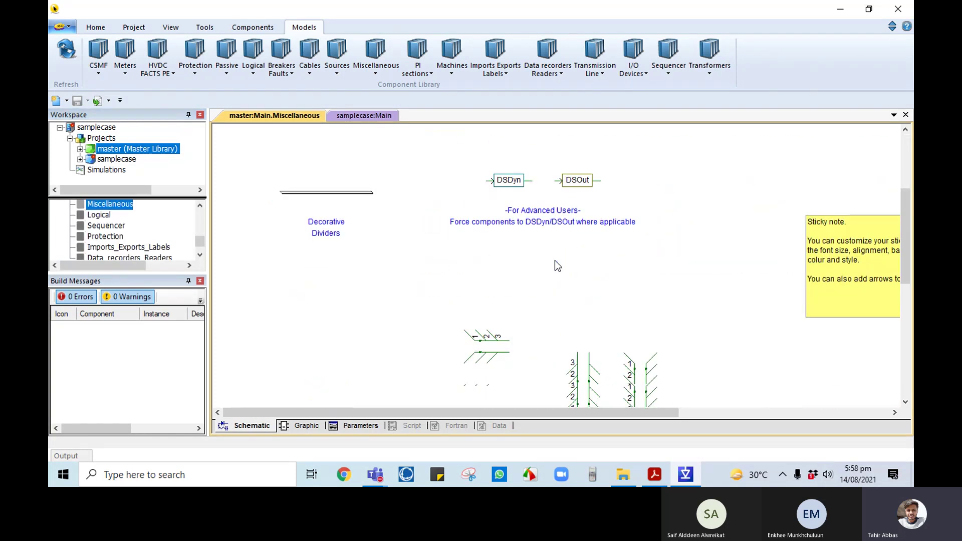
scroll(557, 272, "up", 10)
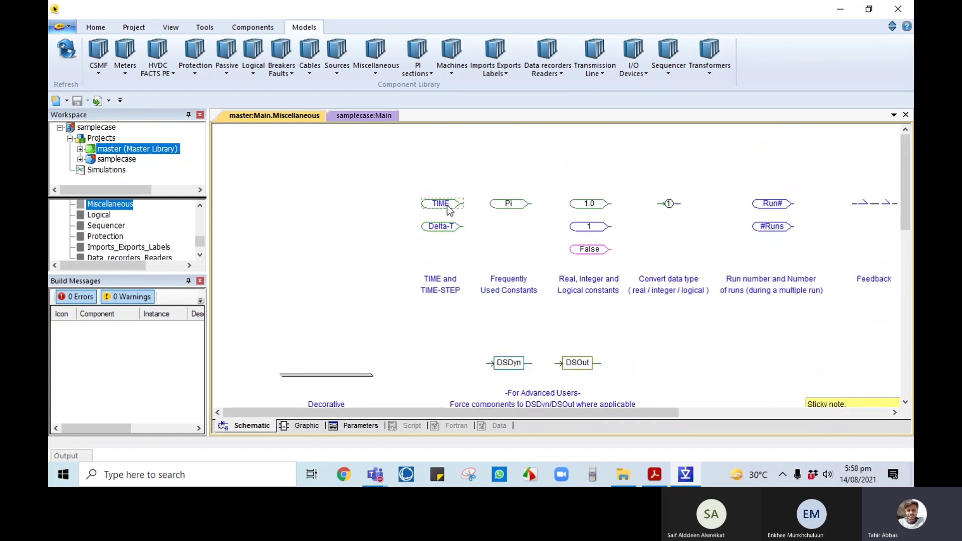
mouse_move(447, 209)
left_click(353, 117)
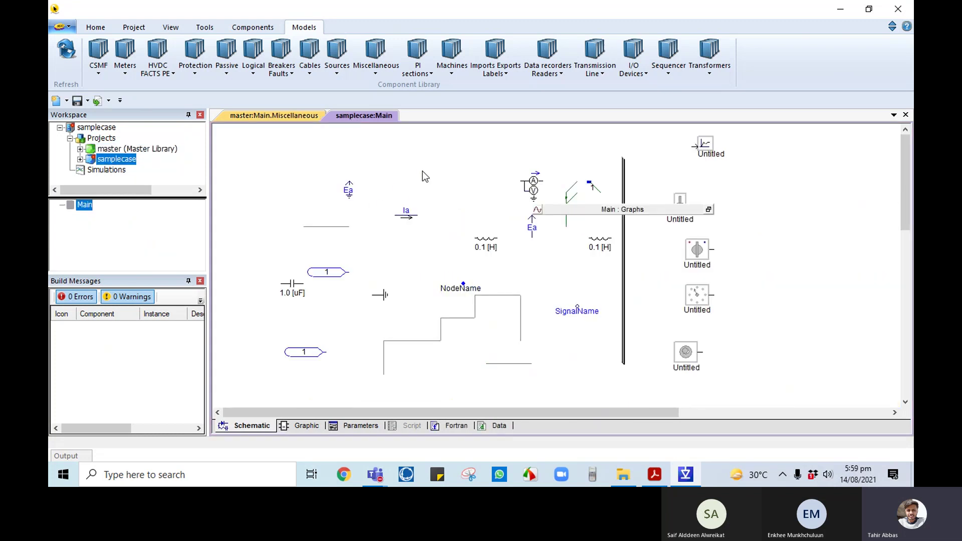
key("ctrl+v")
key("ctrl+v")
left_click_drag(347, 161, 295, 181)
left_click(294, 182)
- Place a Three Phase Voltage Source Model 1 right of the I/O devices, and move it down level with the rotary switch
left_click(337, 73)
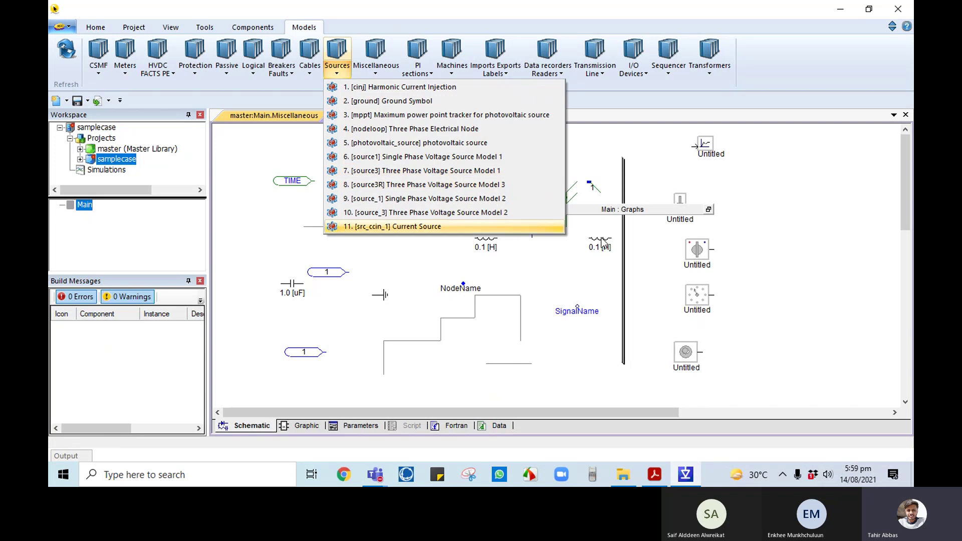
left_click(380, 172)
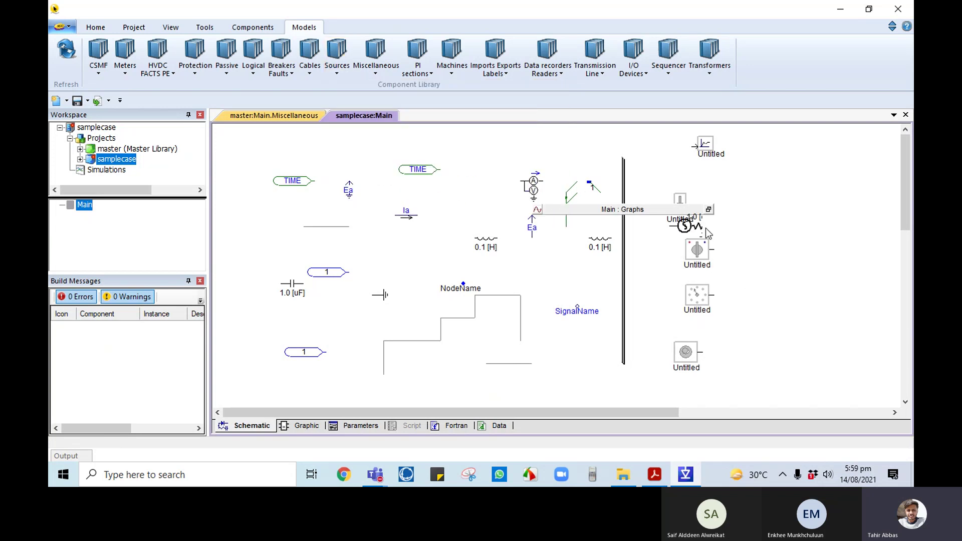
left_click(799, 229)
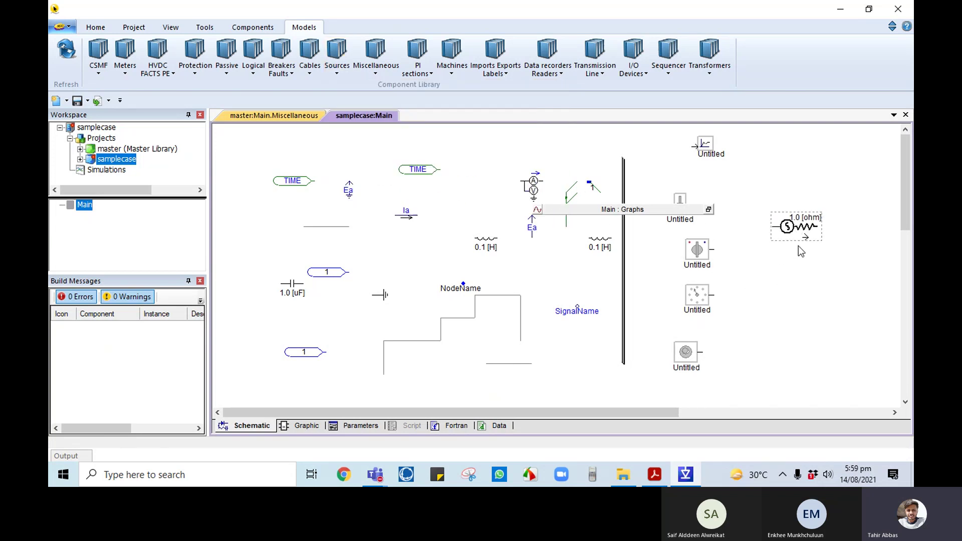
left_click_drag(805, 238, 828, 295)
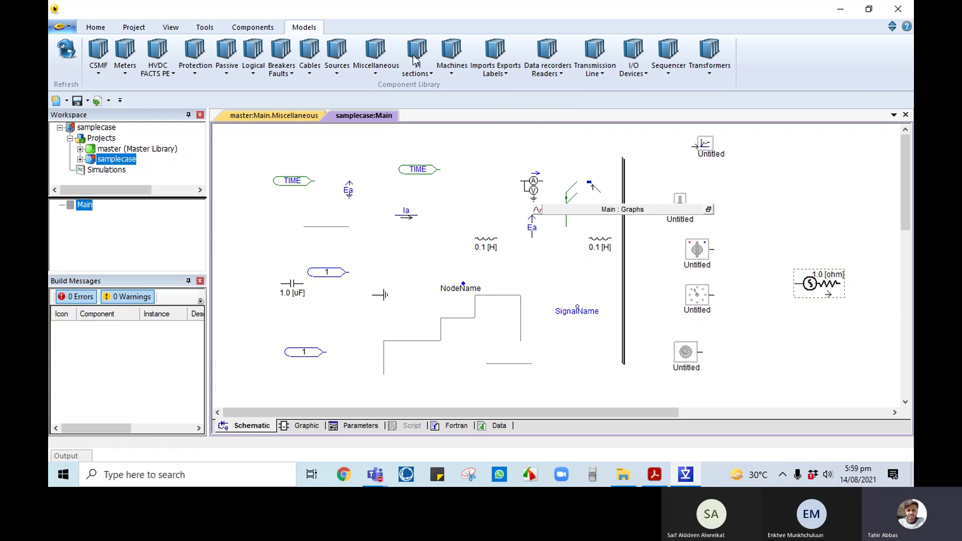
- Place a Type AC exciter from the Machines models above the three-phase voltage source
left_click(452, 70)
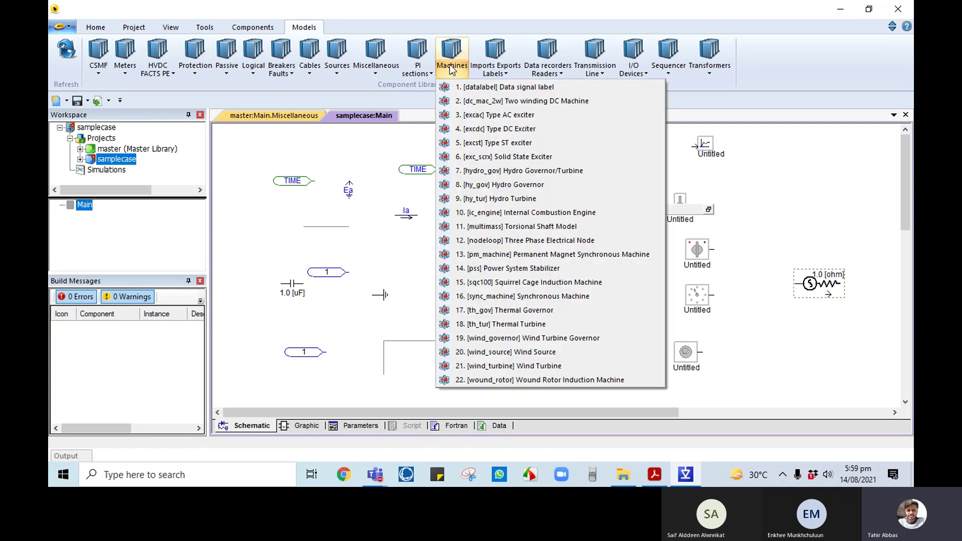
left_click(474, 117)
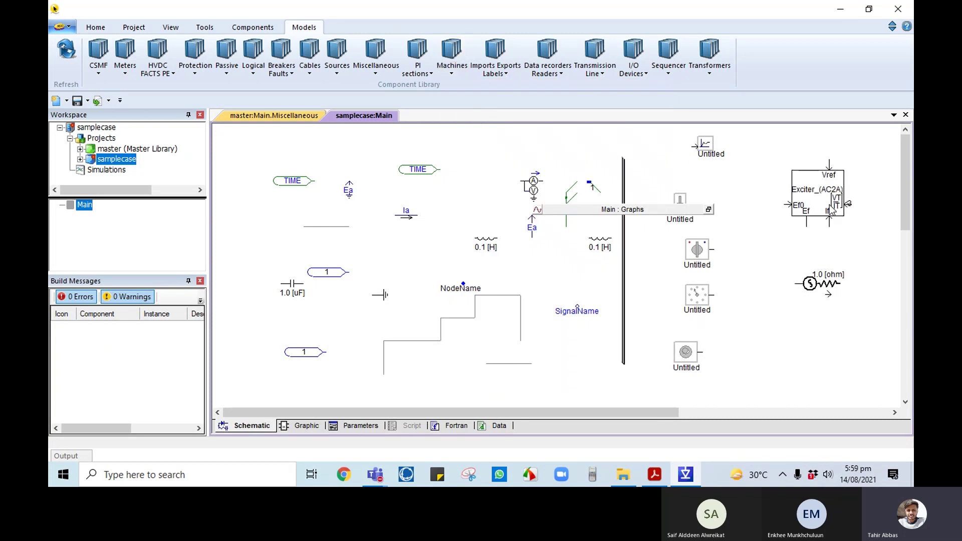
left_click(830, 206)
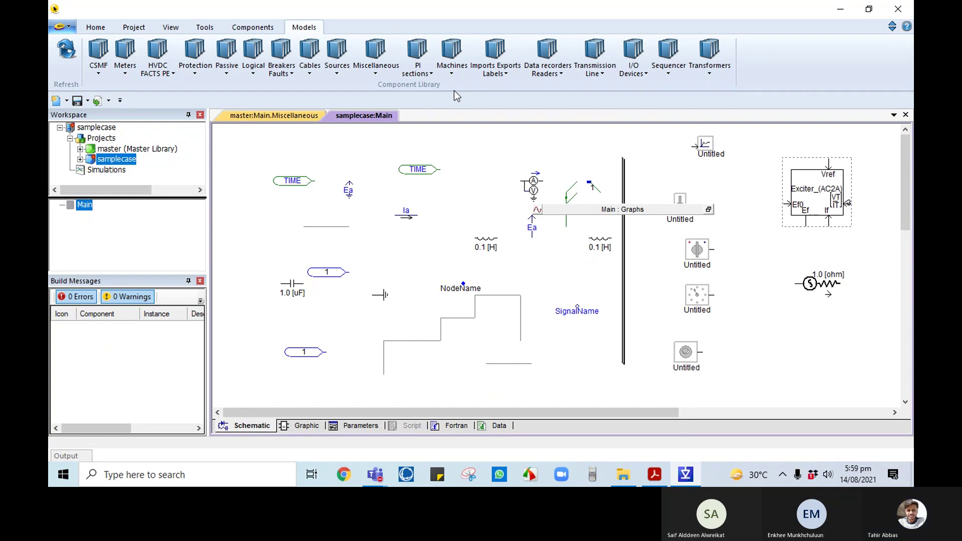
left_click(625, 391)
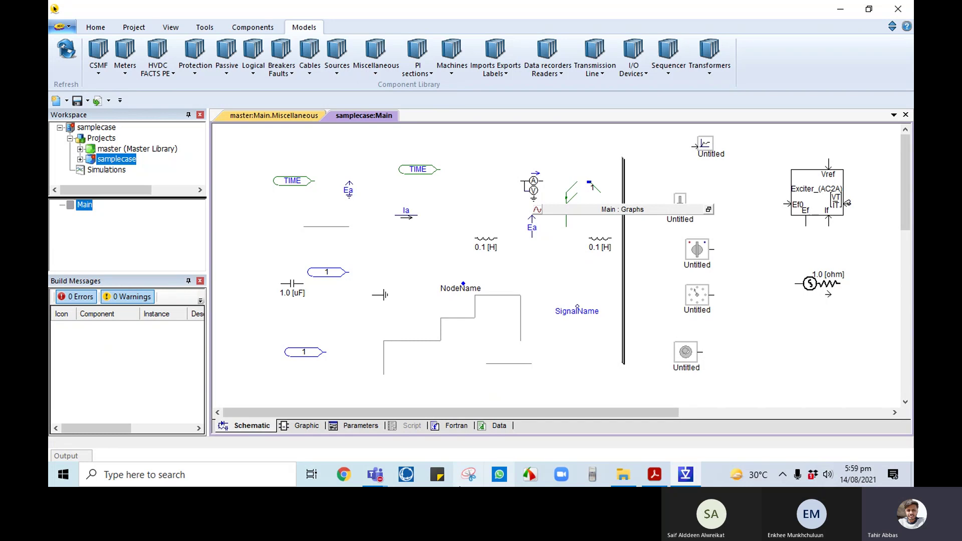
- Switch to the Teams meeting window, show its participants list, and return to PSCAD
mouse_move(375, 474)
left_click(408, 398)
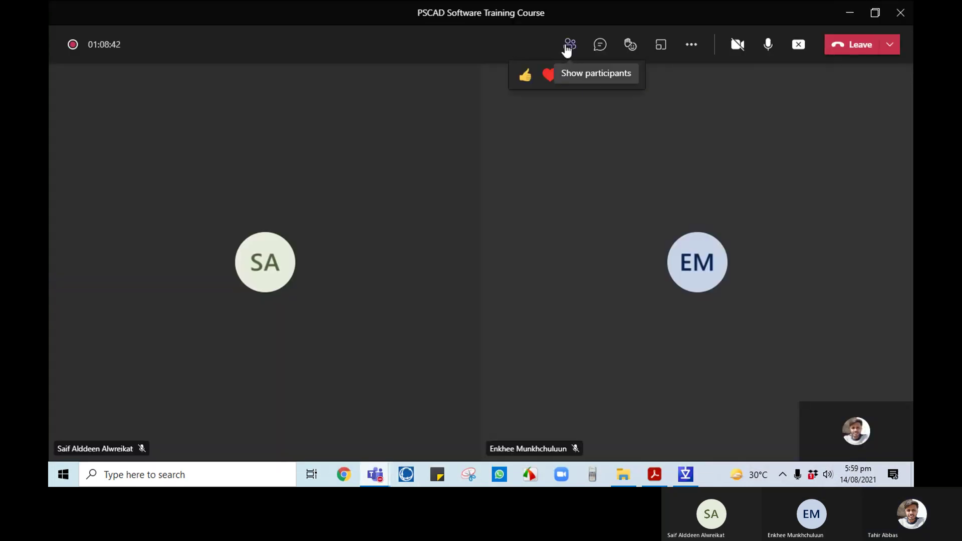
left_click(570, 44)
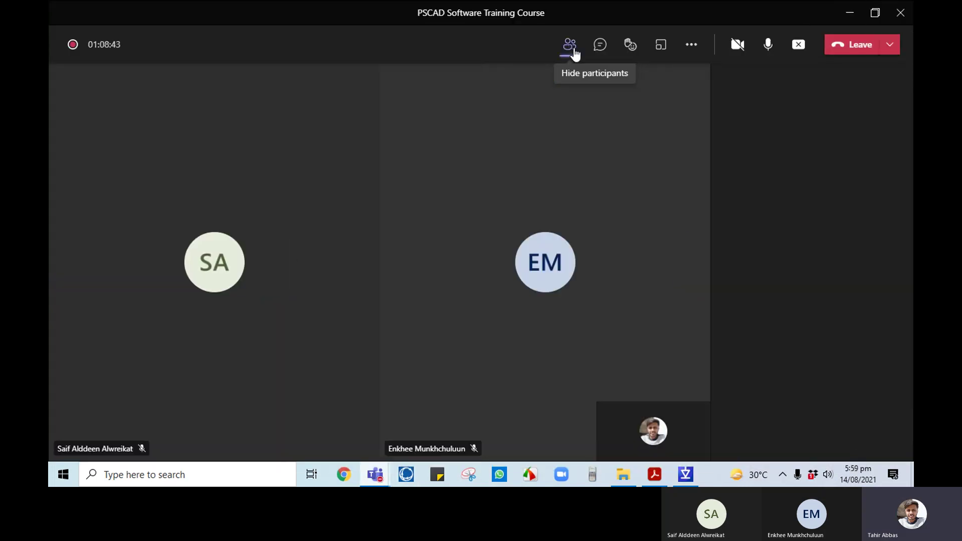
left_click(850, 12)
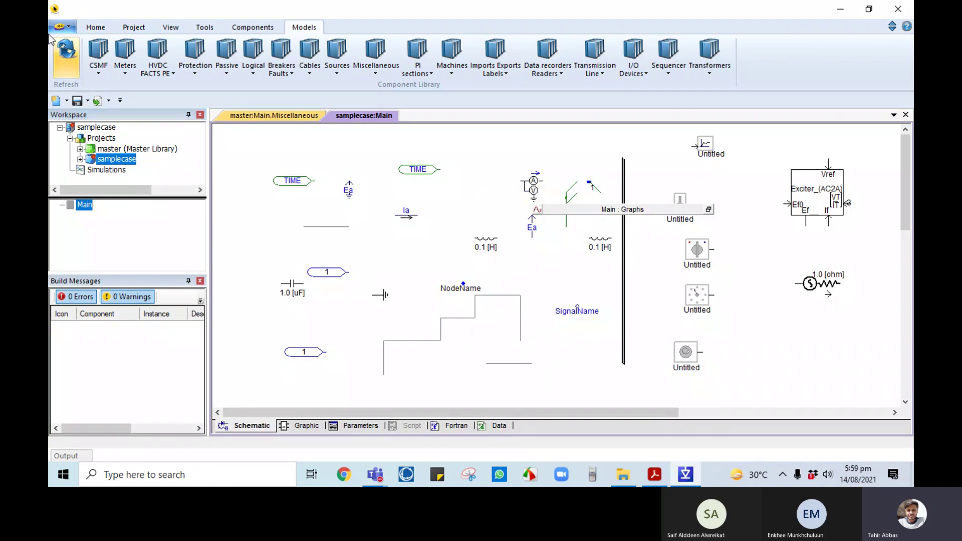
- Delete the group of components, meters, sources and graph frame lying fully inside a selection across the upper samplecase canvas
left_click(95, 28)
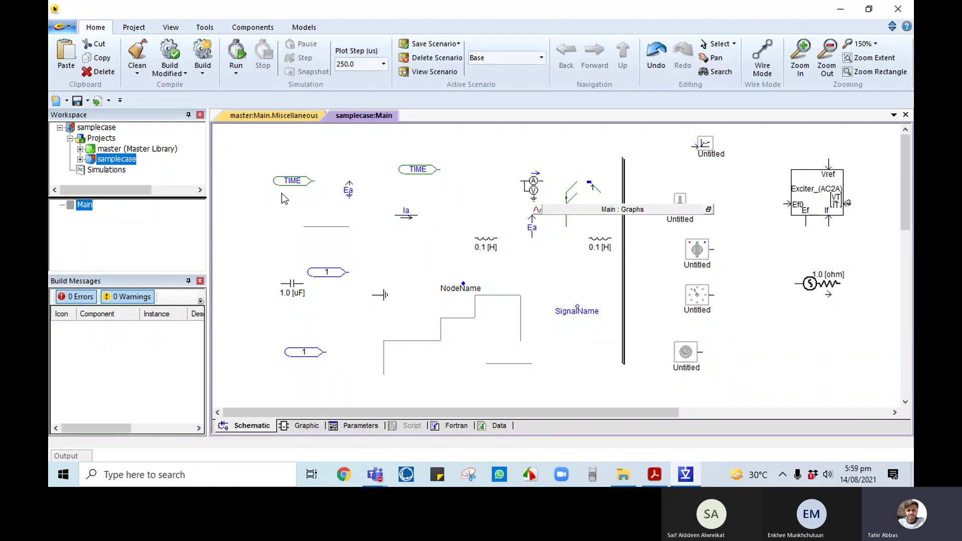
scroll(280, 191, "down", 2)
scroll(279, 191, "up", 2)
left_click_drag(246, 134, 890, 338)
left_click(90, 73)
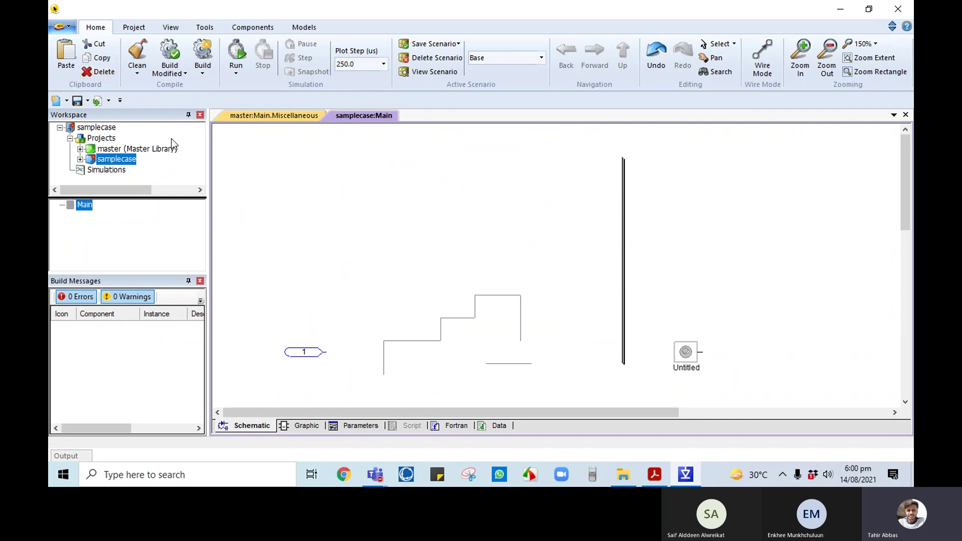
- Delete the remaining wires, integer constant, vertical bus and push button so the samplecase canvas is empty
scroll(431, 258, "down", 1)
left_click_drag(265, 233, 551, 401)
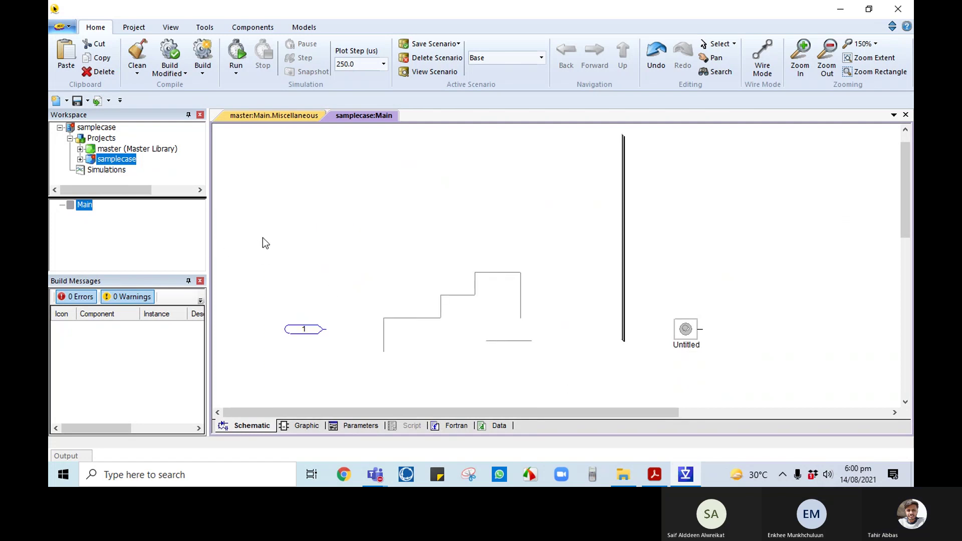
left_click_drag(262, 237, 516, 372)
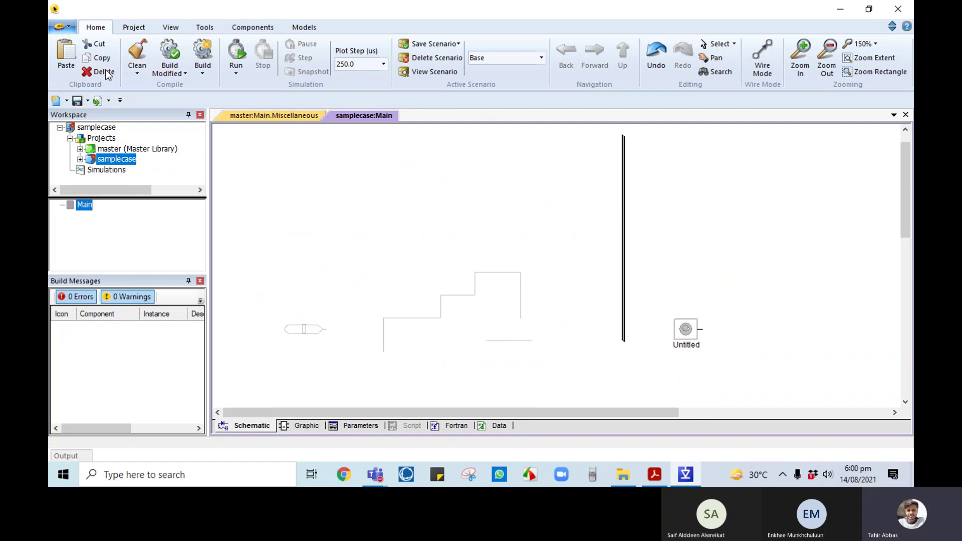
left_click(90, 71)
left_click(622, 171)
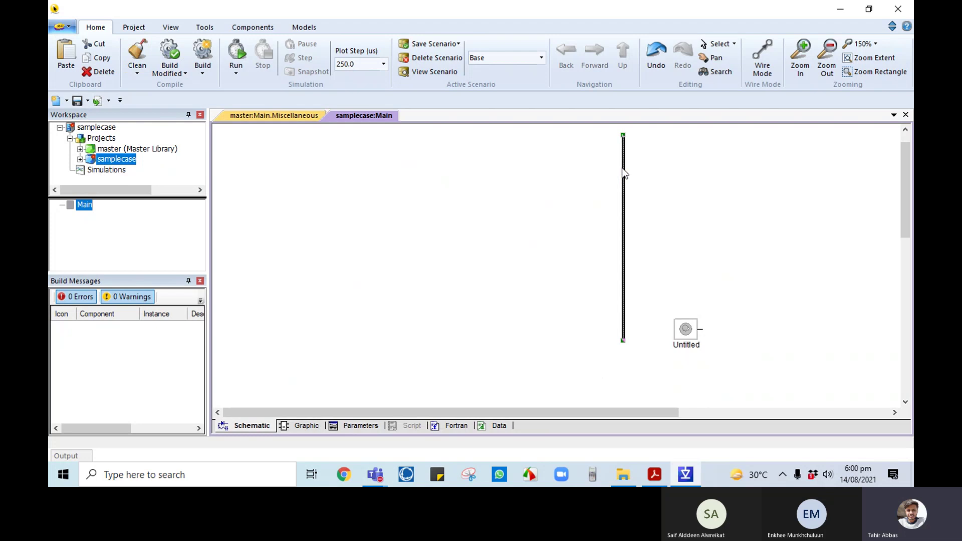
key("Delete")
left_click(686, 337)
scroll(497, 272, "up", 1)
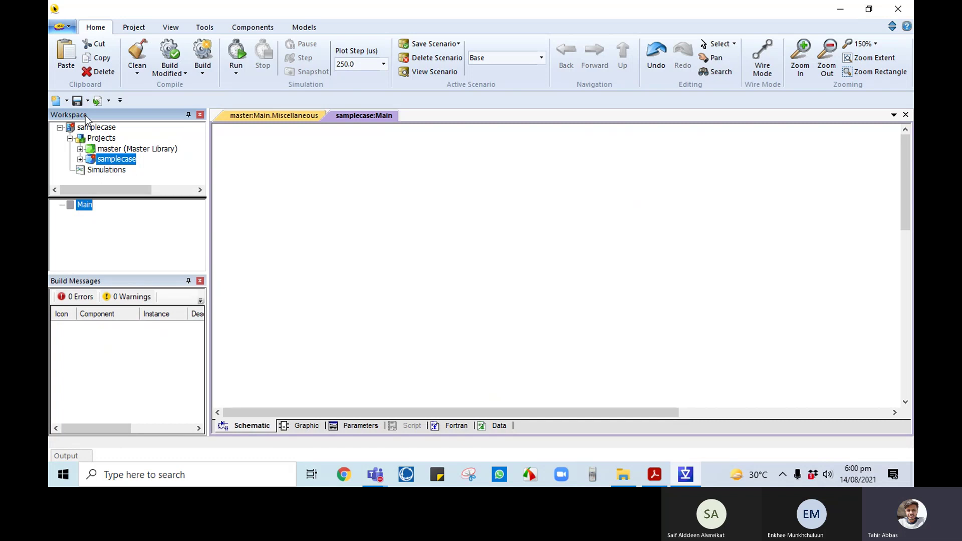
- Open samplecase's project settings and review the General page and the Runtime time settings
right_click(121, 162)
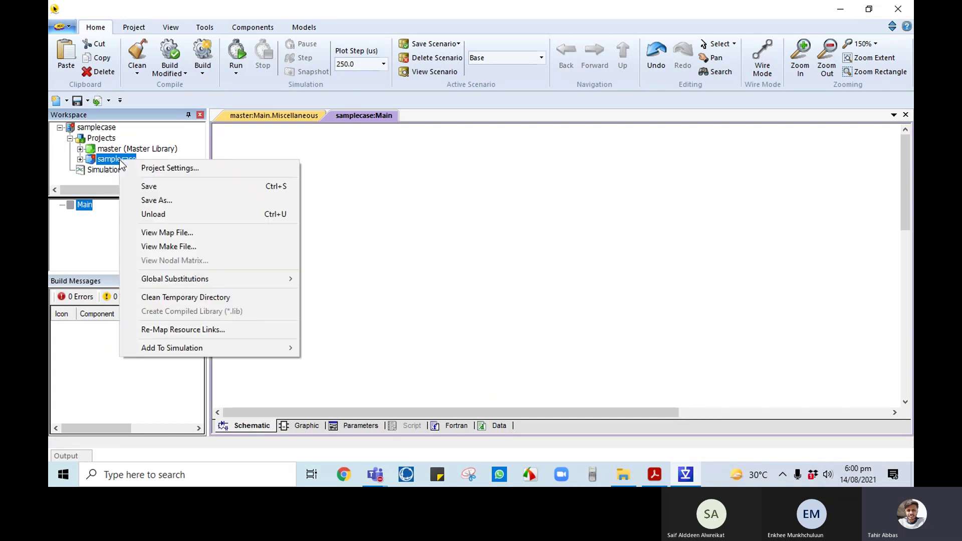
left_click(158, 169)
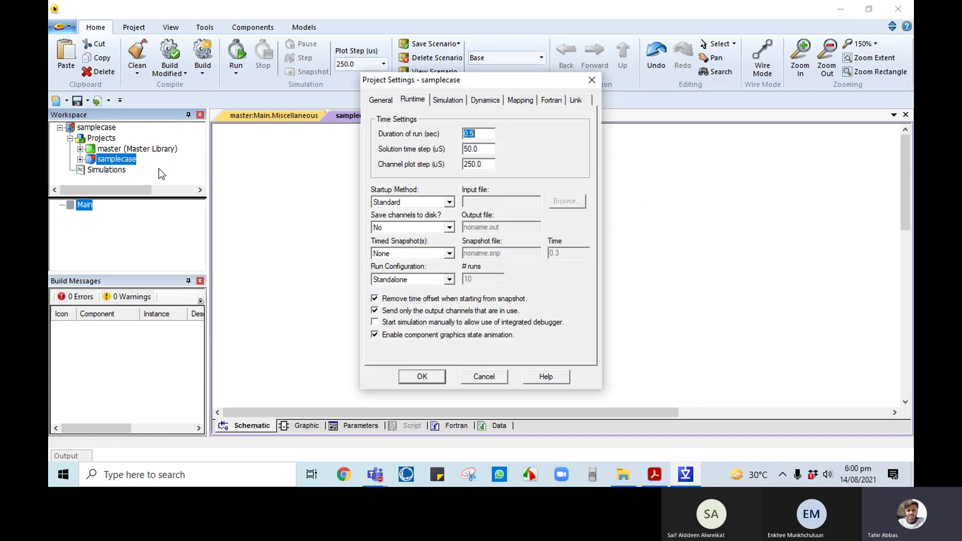
left_click(380, 100)
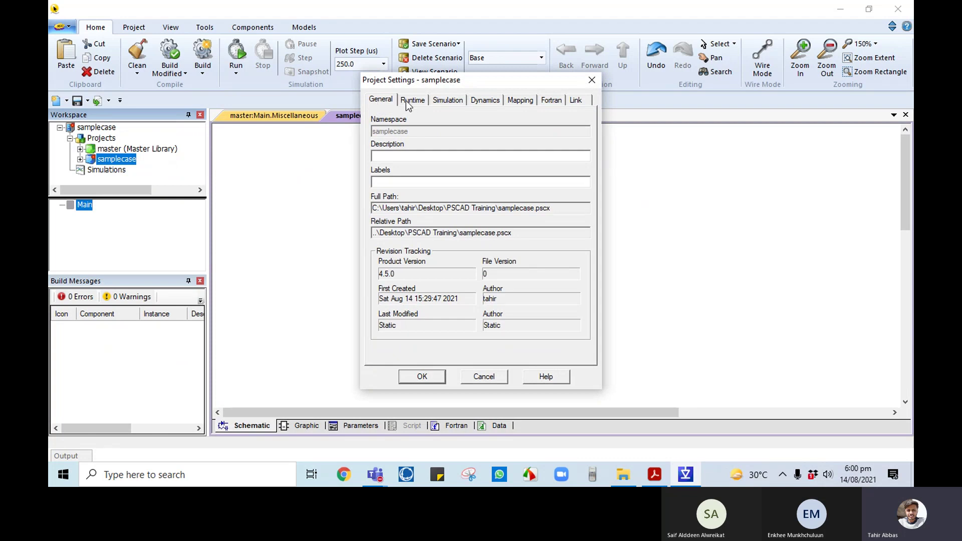
left_click(412, 101)
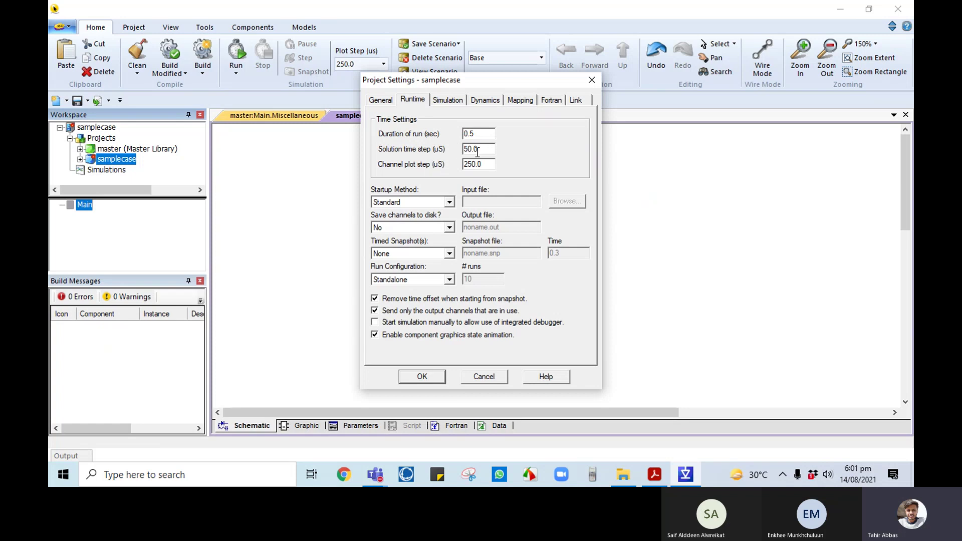
left_click_drag(486, 149, 462, 149)
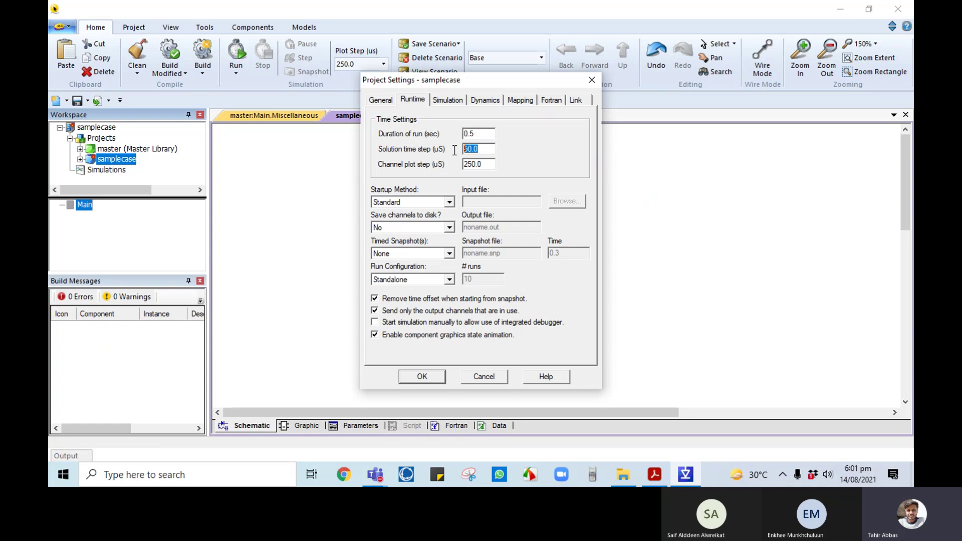
left_click(489, 133)
- Review the Simulation, Dynamics, Mapping, Fortran and Link project settings, and close them without changes
left_click(447, 99)
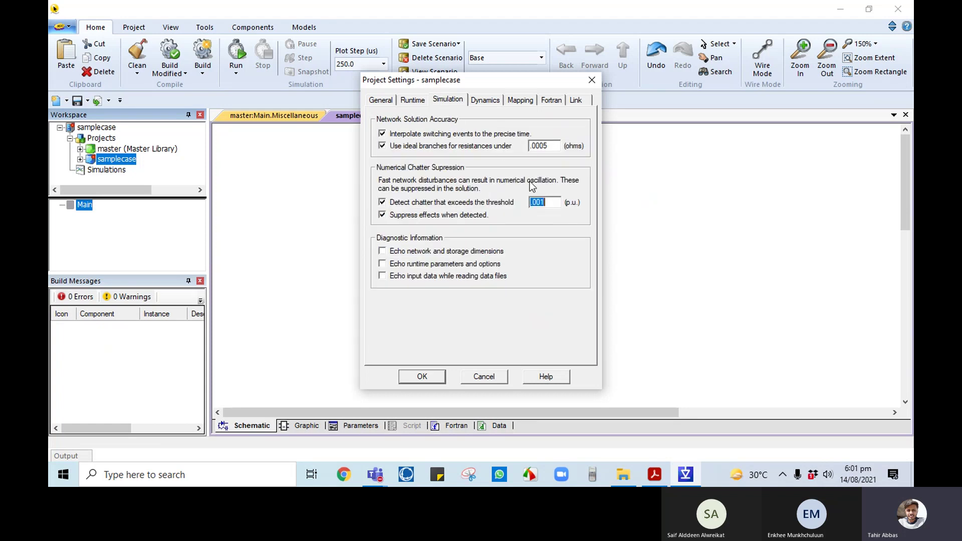
left_click(494, 101)
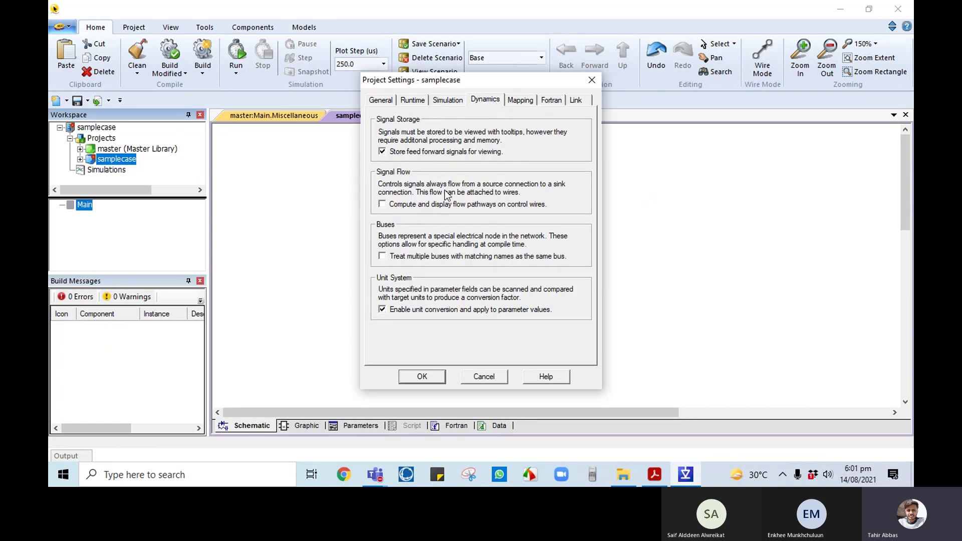
left_click(527, 100)
left_click(554, 101)
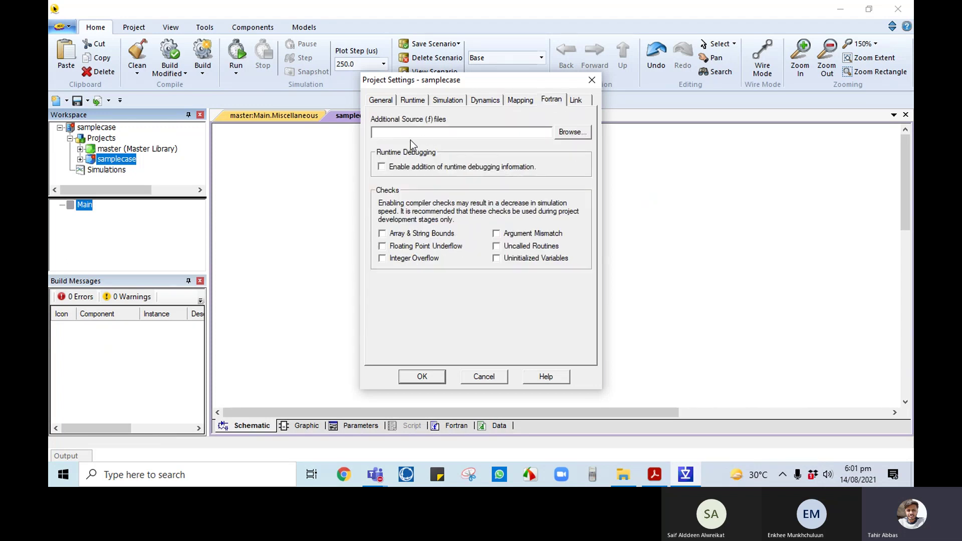
left_click(583, 102)
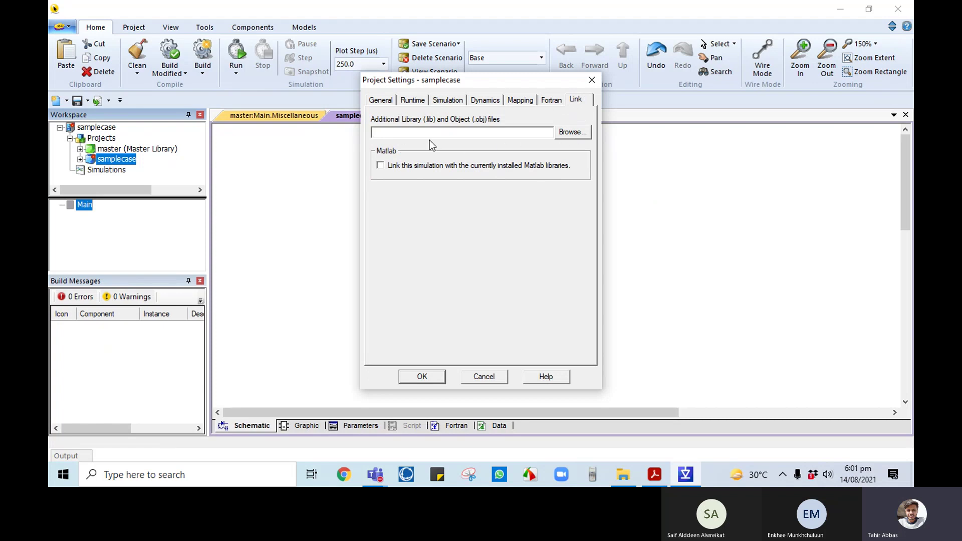
left_click(551, 99)
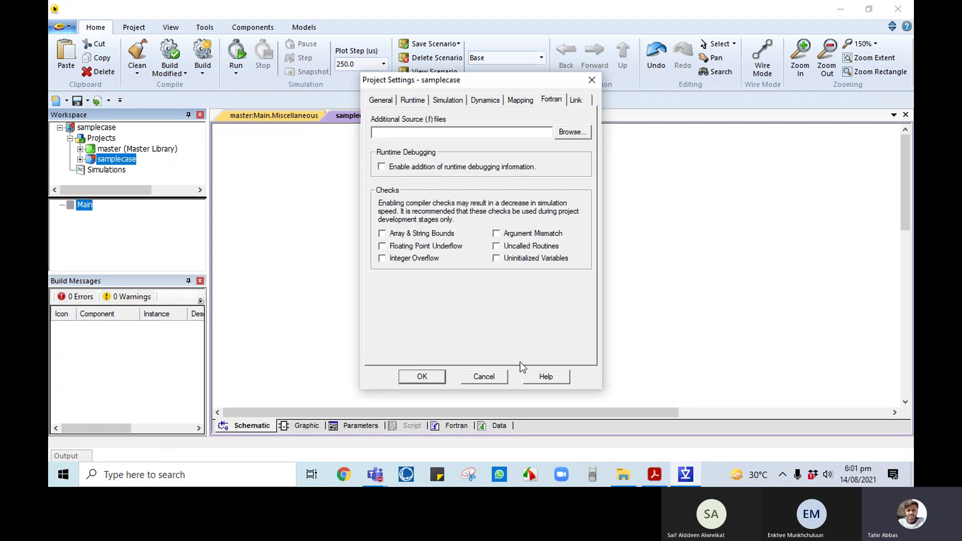
left_click(484, 377)
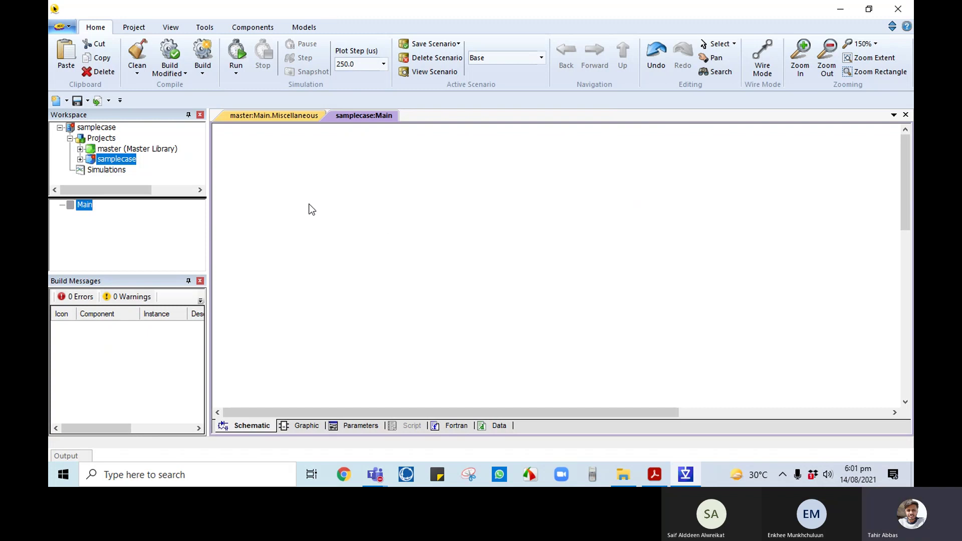
left_click(258, 118)
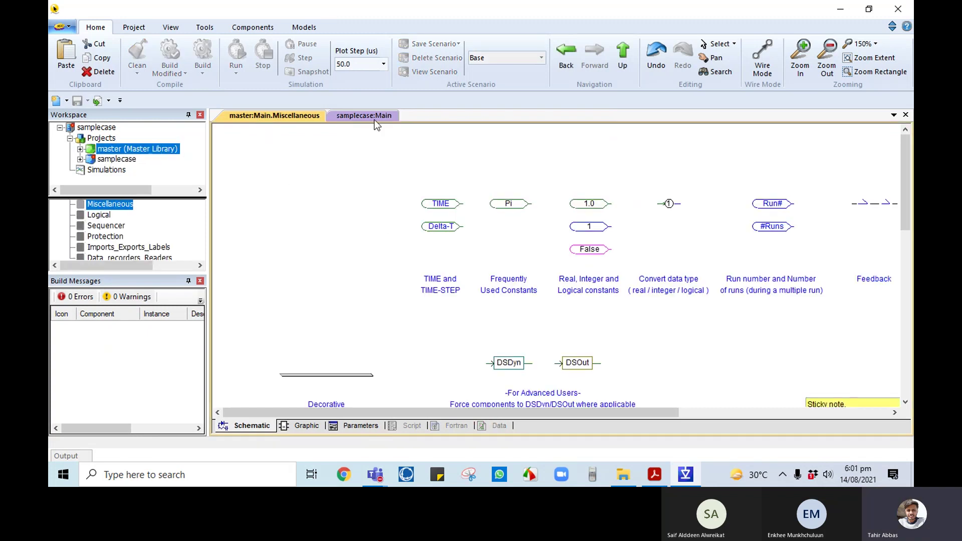
left_click(373, 118)
left_click(279, 115)
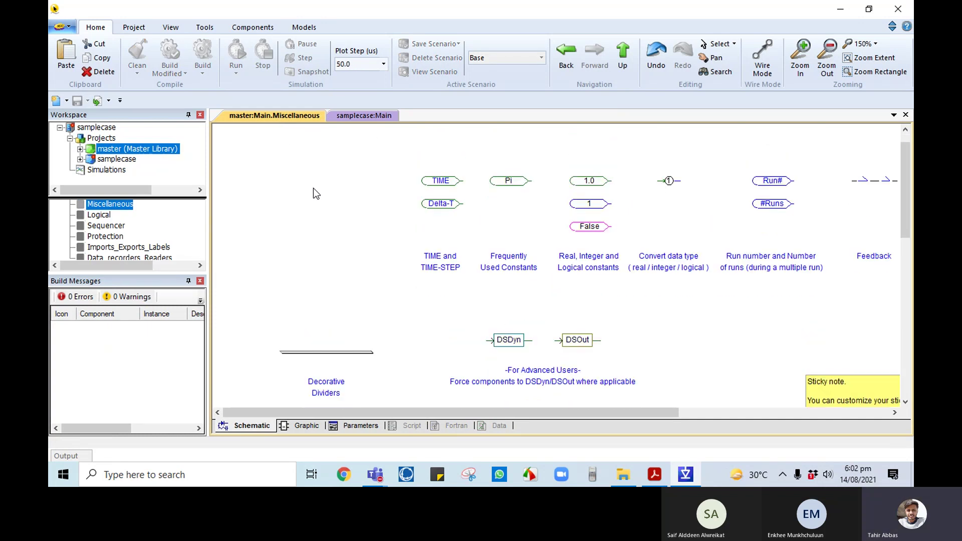
left_click(218, 28)
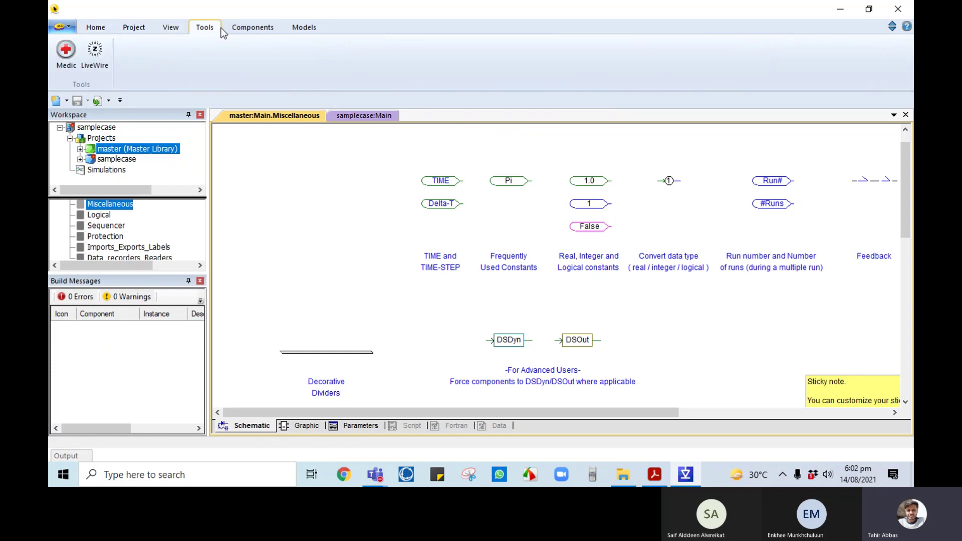
left_click(133, 27)
left_click(97, 27)
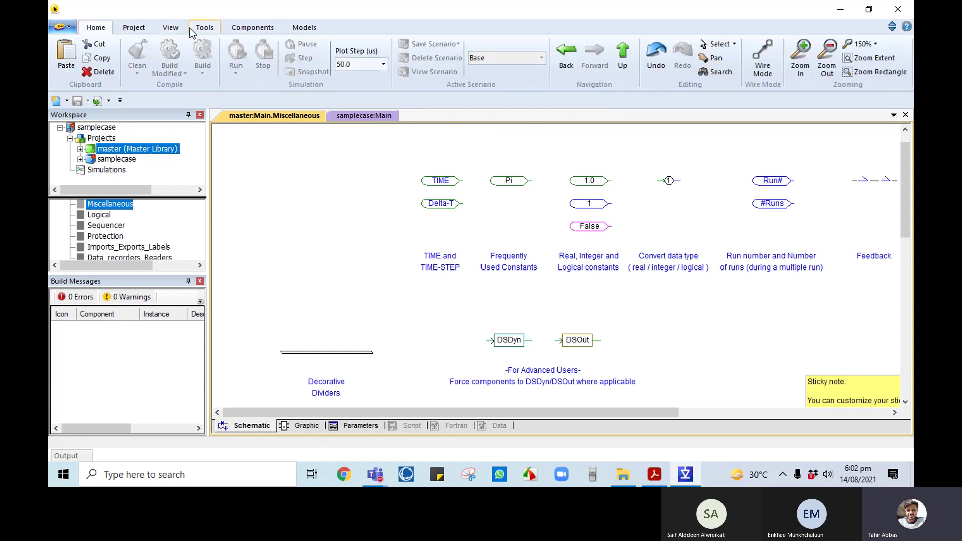
left_click(231, 29)
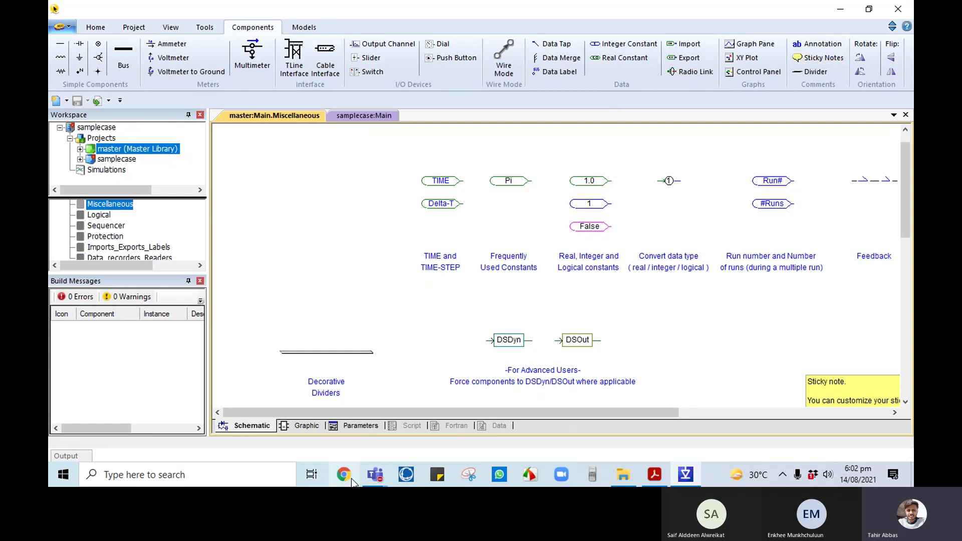
- Switch to the Teams meeting, admit the waiting guest from the participants list, and return to PSCAD
mouse_move(375, 474)
left_click(414, 396)
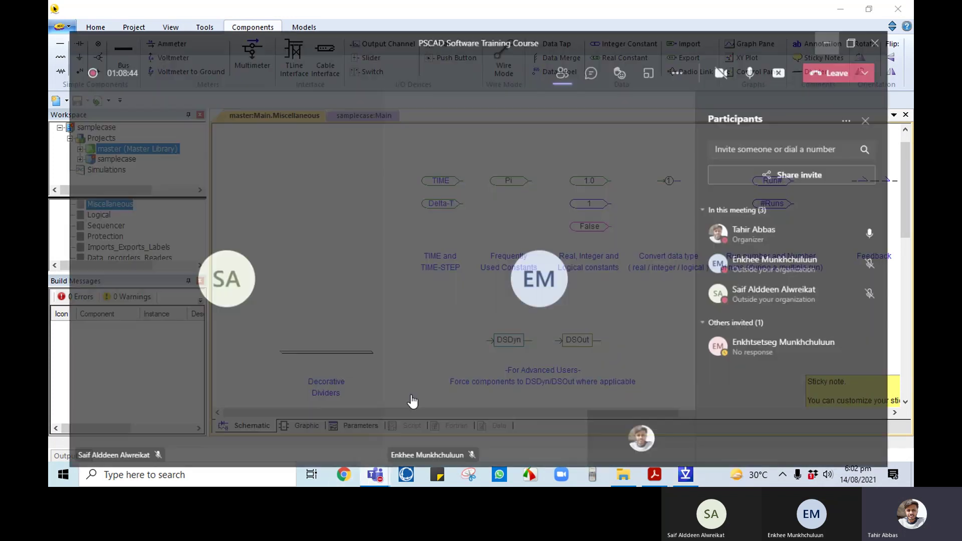
left_click(865, 219)
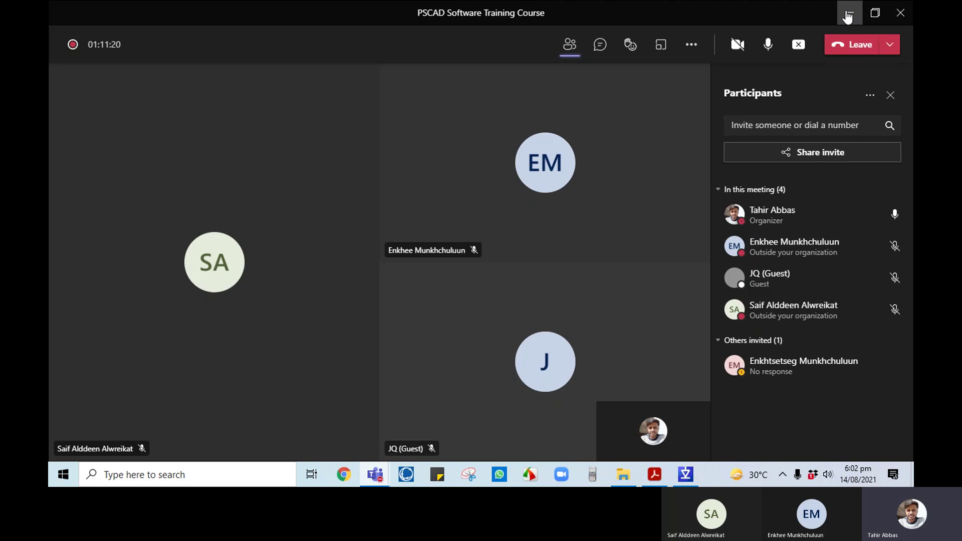
left_click(847, 14)
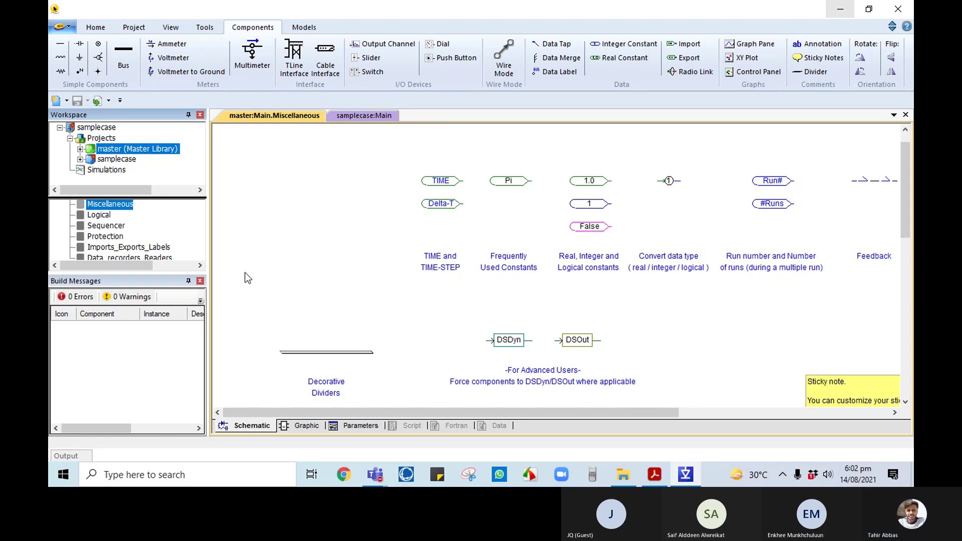
- Unload the samplecase project from the workspace
left_click(359, 117)
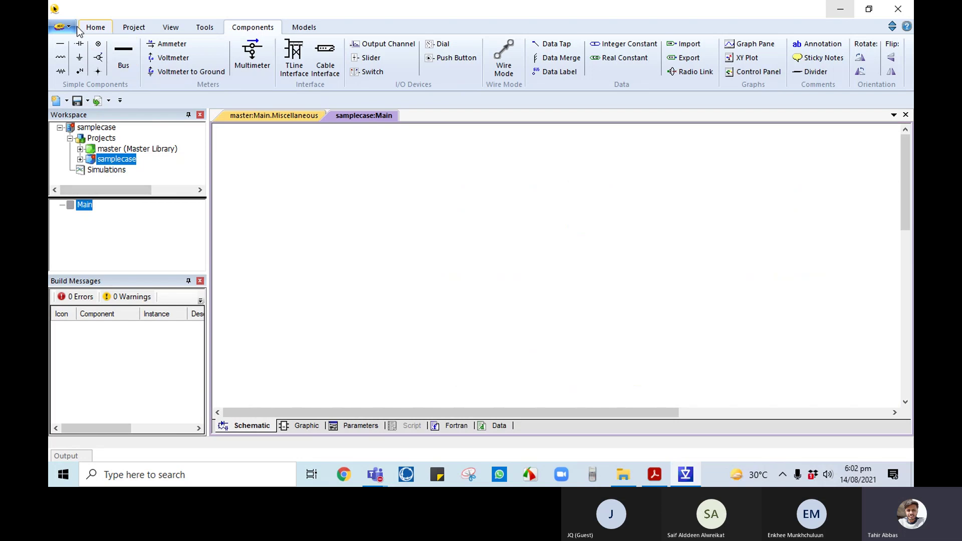
right_click(117, 164)
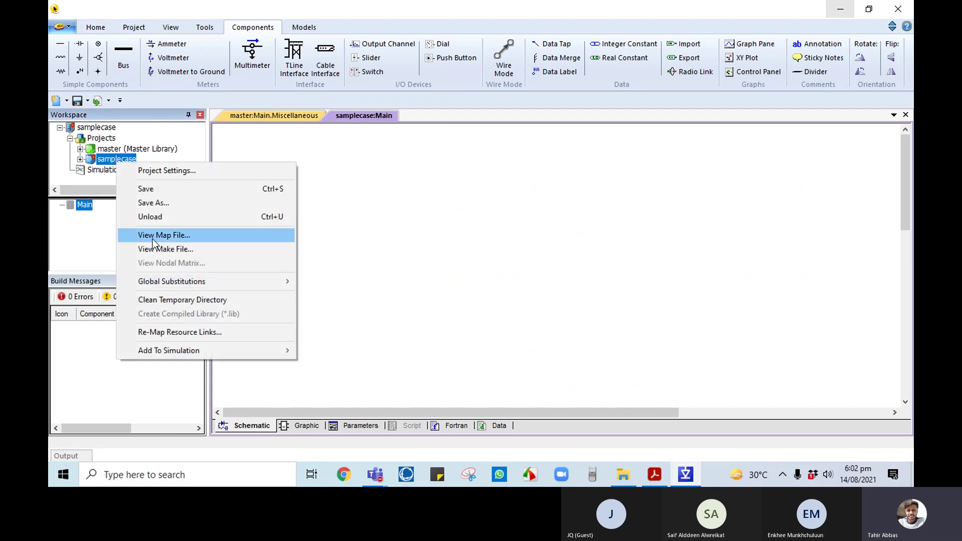
left_click(151, 217)
left_click(458, 263)
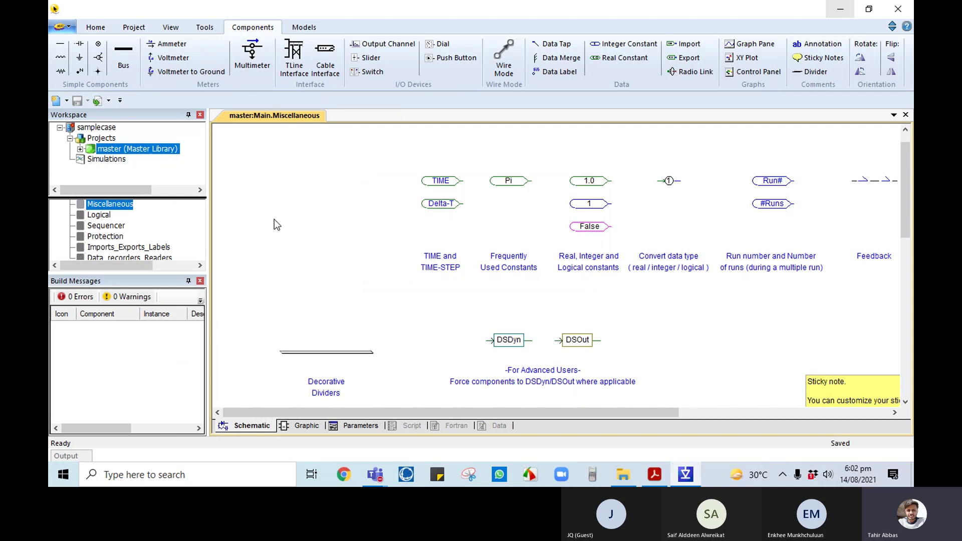
- Open the master library's Main page to view its component categories
scroll(173, 238, "up", 6)
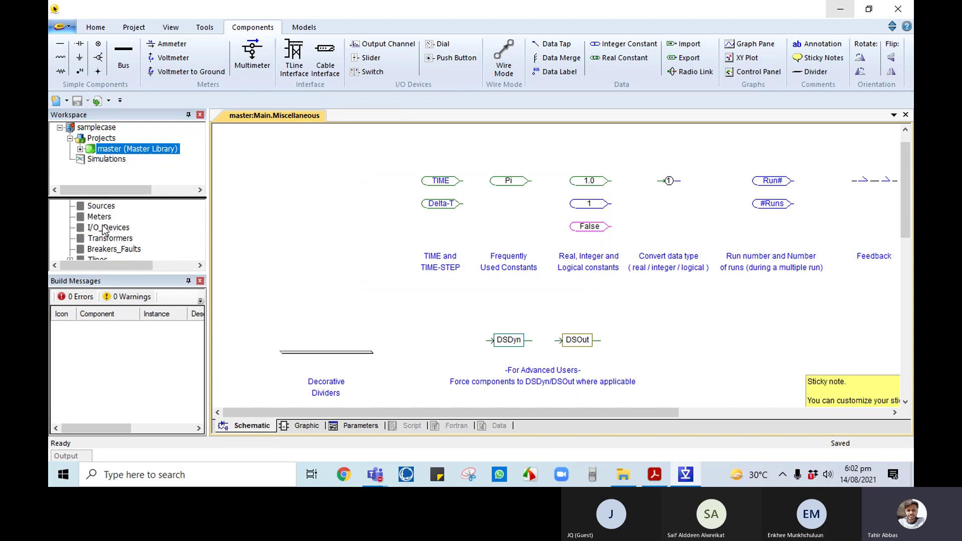
double_click(85, 204)
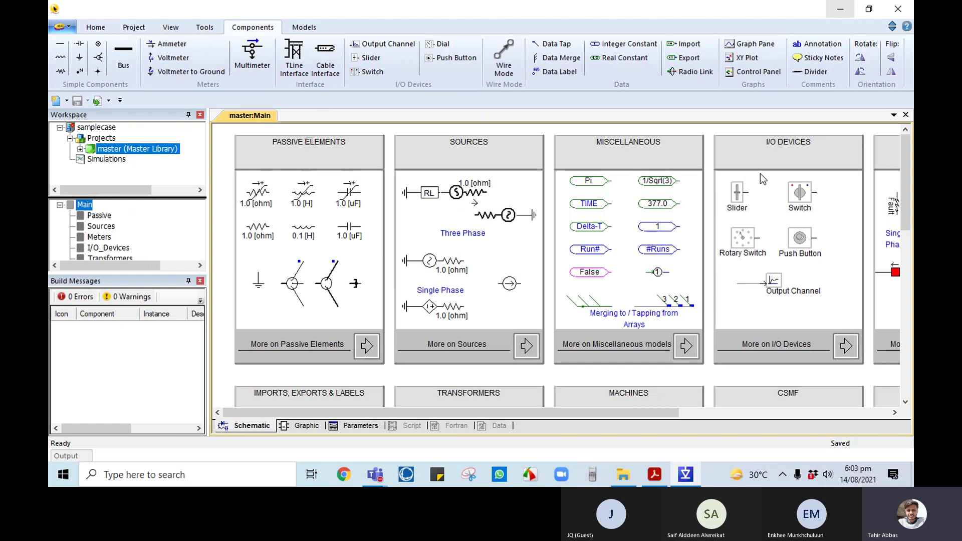
left_click(95, 27)
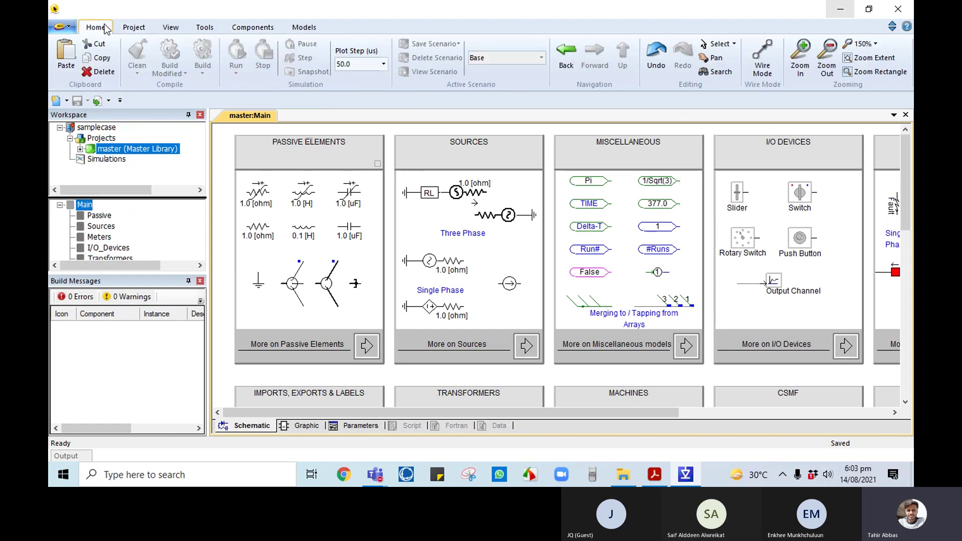